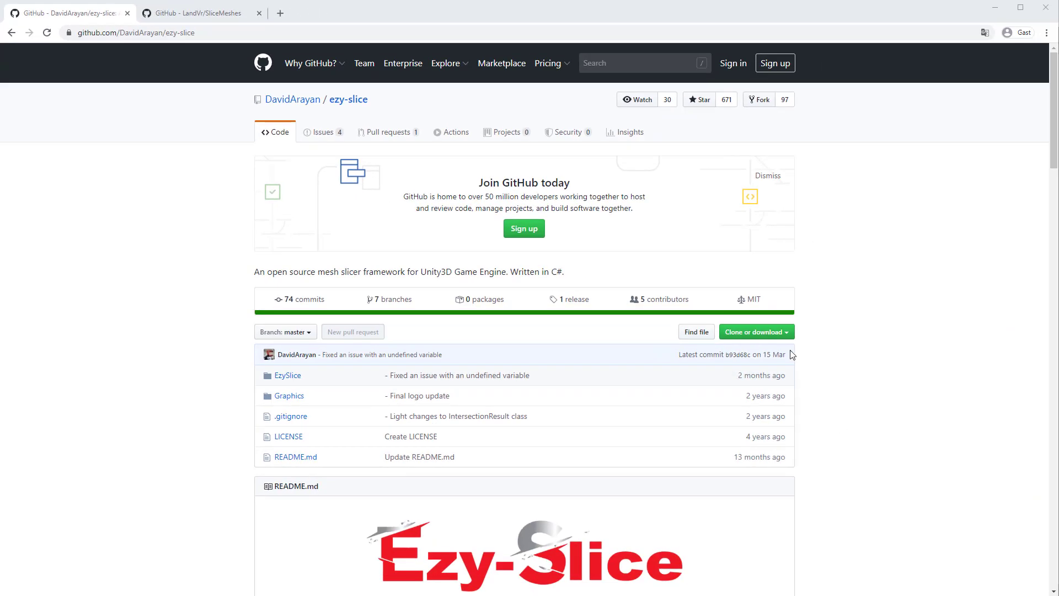
Reveal the ezy-slice repository's Clone with HTTPS, Open in Desktop and Download ZIP options.
{"action": "left_click", "coordinate": [769, 334]}
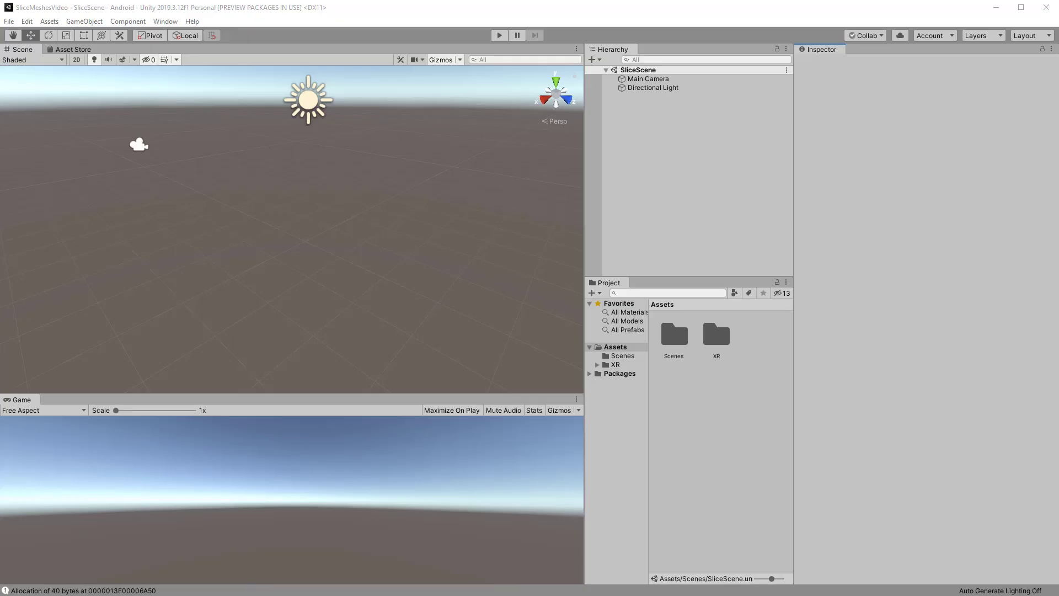
Import the ezy-slice folder into Assets, then create a Scripts folder and open it.
{"action": "left_click_drag", "start_coordinate": [608, 507], "coordinate": [711, 425]}
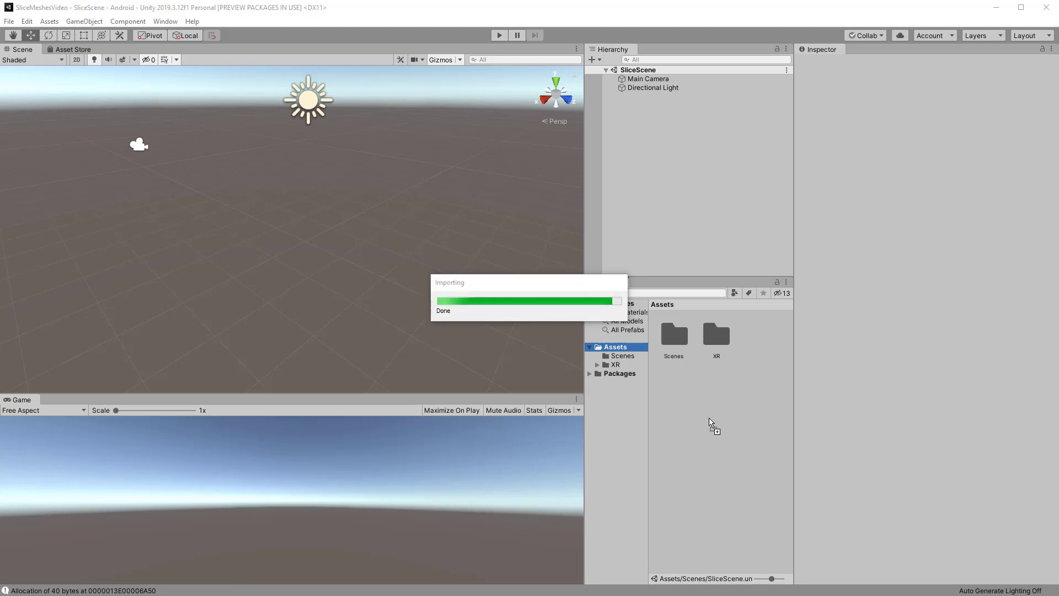
{"action": "right_click", "coordinate": [672, 436]}
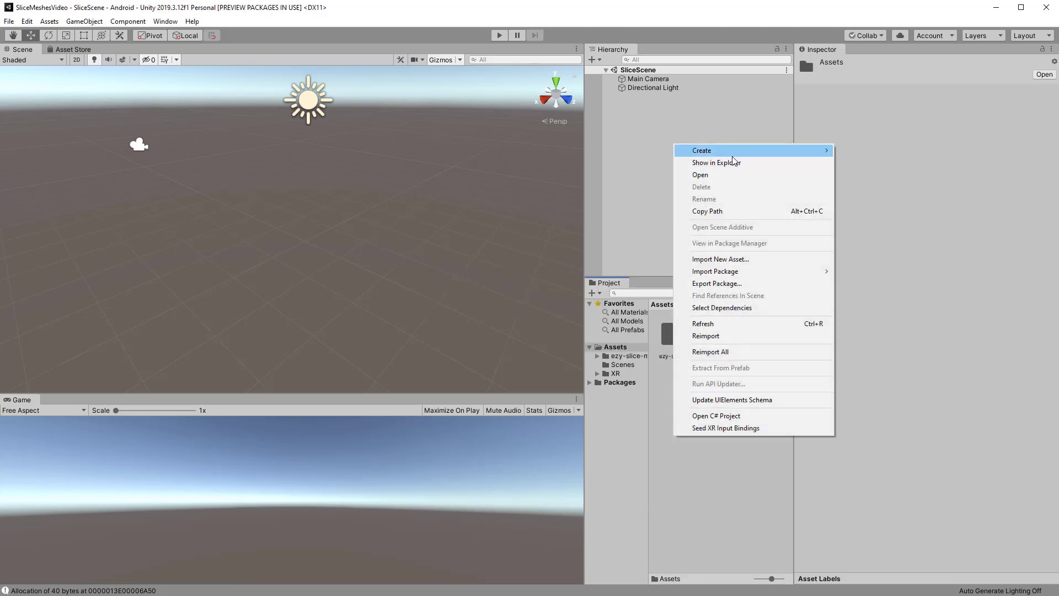
{"action": "mouse_move", "coordinate": [733, 157]}
{"action": "left_click", "coordinate": [858, 166]}
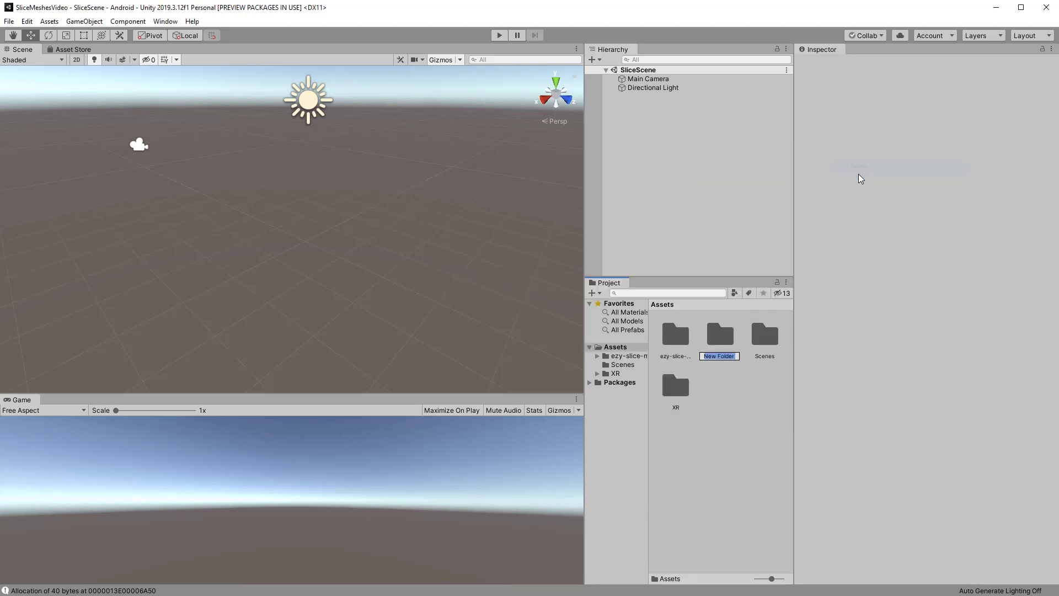
{"action": "type", "text": "Scripts"}
{"action": "key", "text": "Return"}
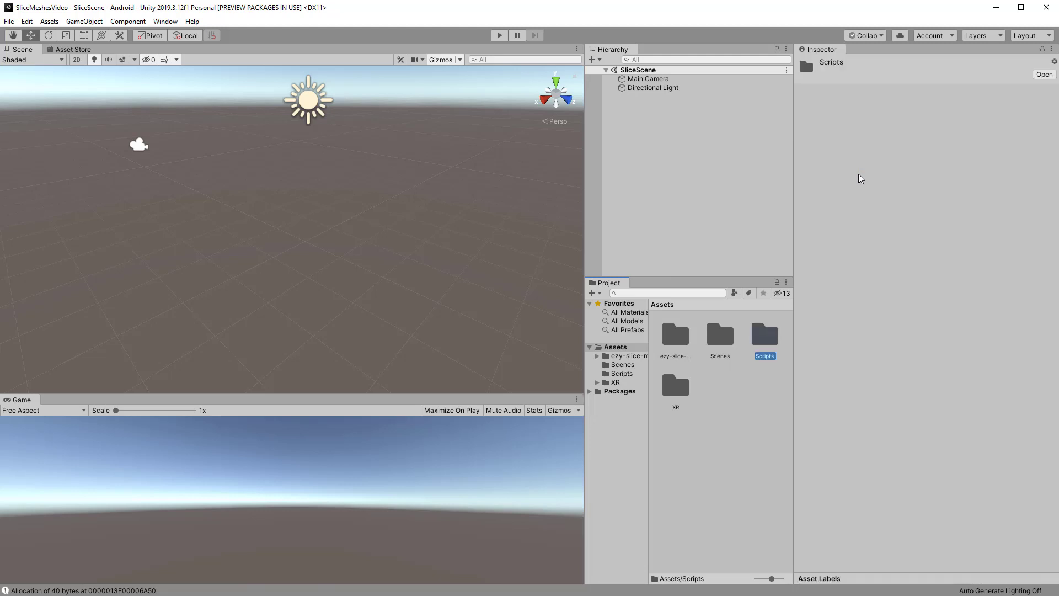
{"action": "double_click", "coordinate": [762, 344]}
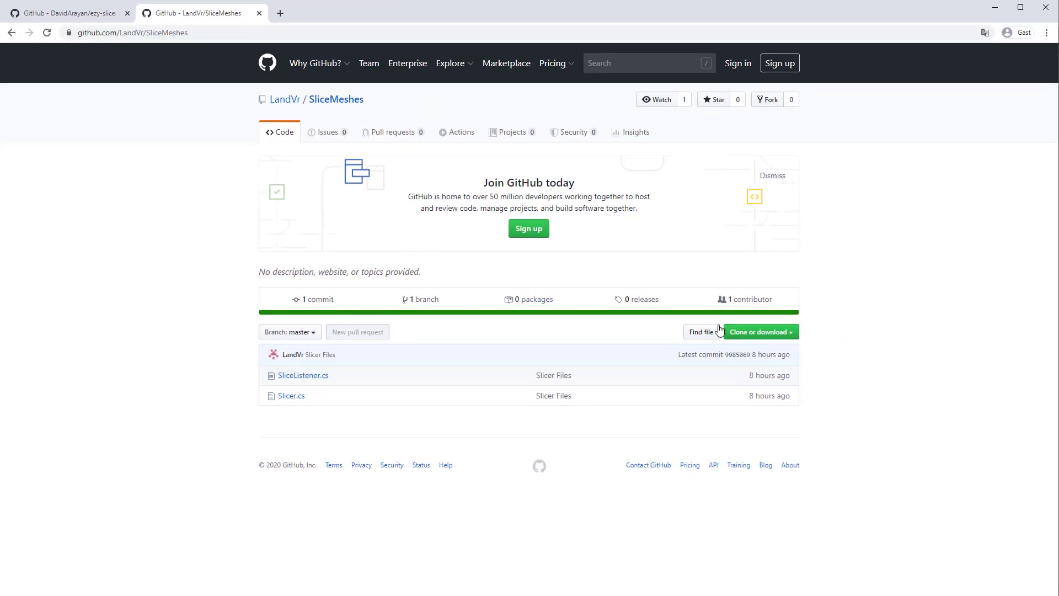
Show the Clone or download options for the LandVr/SliceMeshes repository.
{"action": "left_click", "coordinate": [792, 335]}
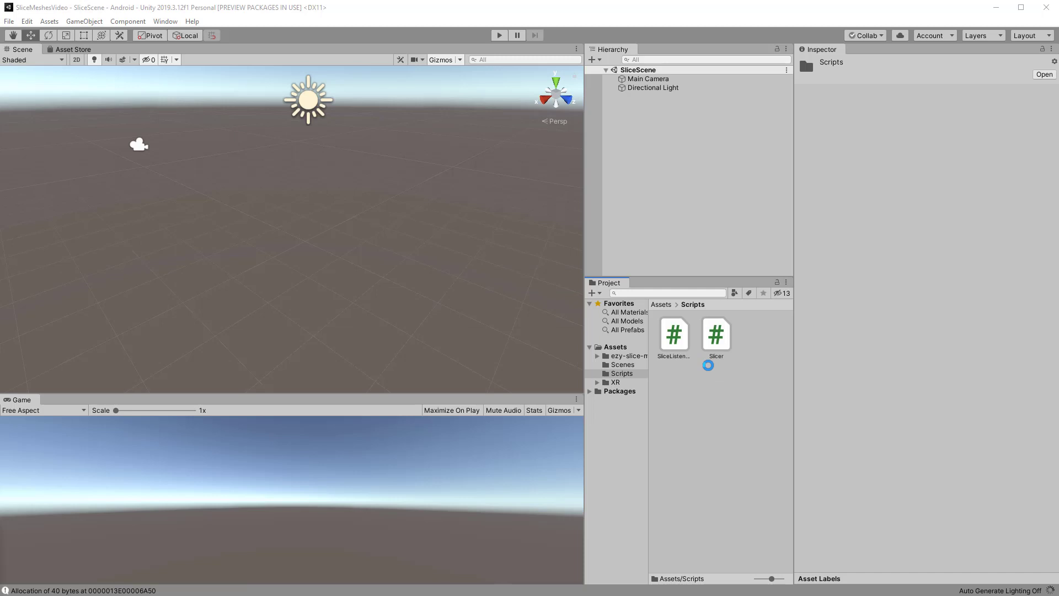
Delete the Main Camera and add a Plane positioned at 0, 0, 0.
{"action": "left_click", "coordinate": [648, 79]}
{"action": "key", "text": "Delete"}
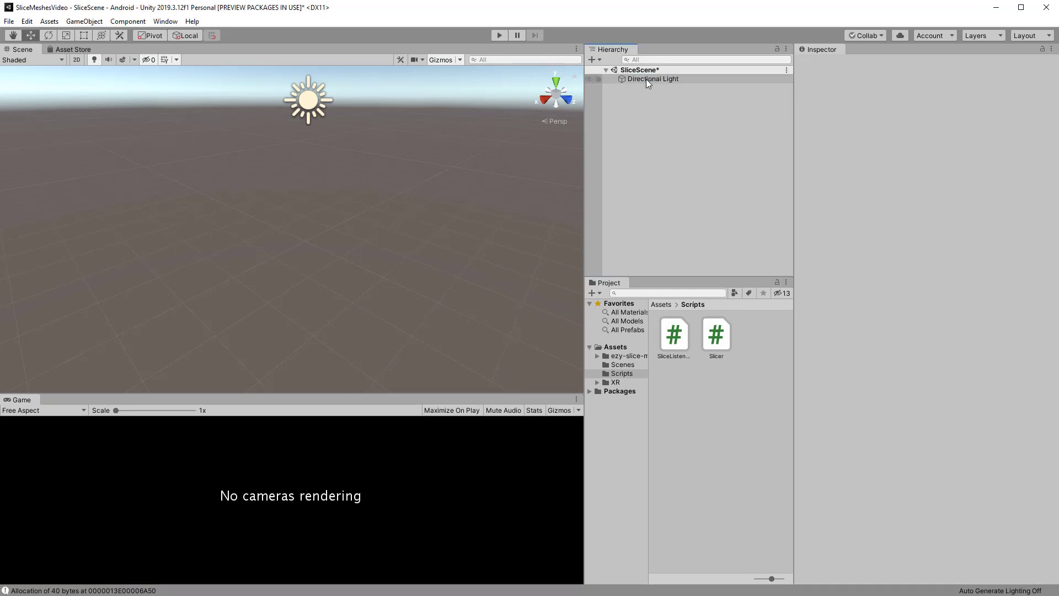
{"action": "right_click", "coordinate": [637, 113]}
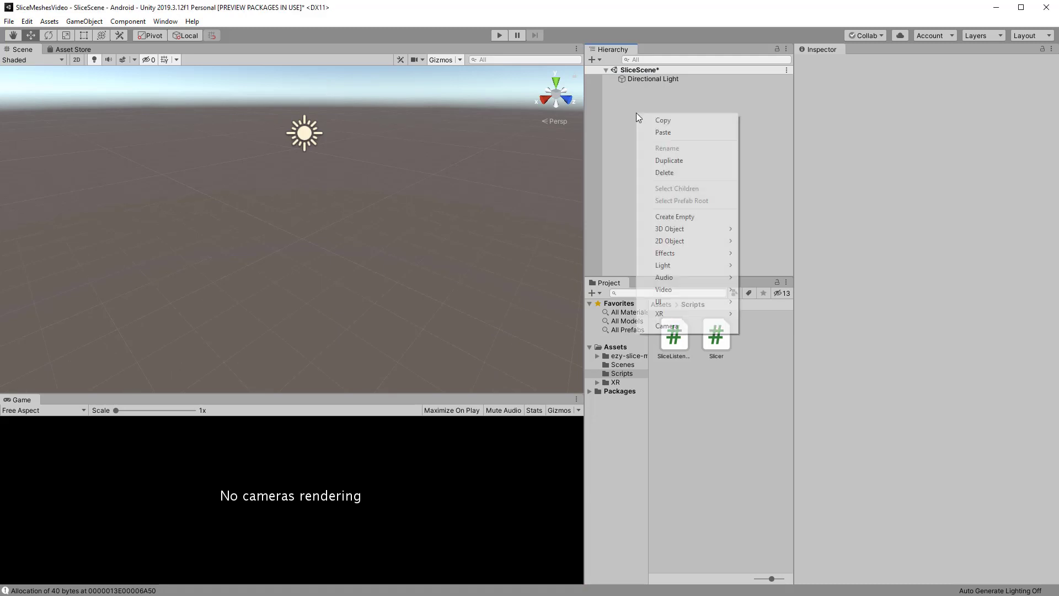
{"action": "mouse_move", "coordinate": [678, 234]}
{"action": "left_click", "coordinate": [761, 278]}
{"action": "left_click", "coordinate": [929, 106]}
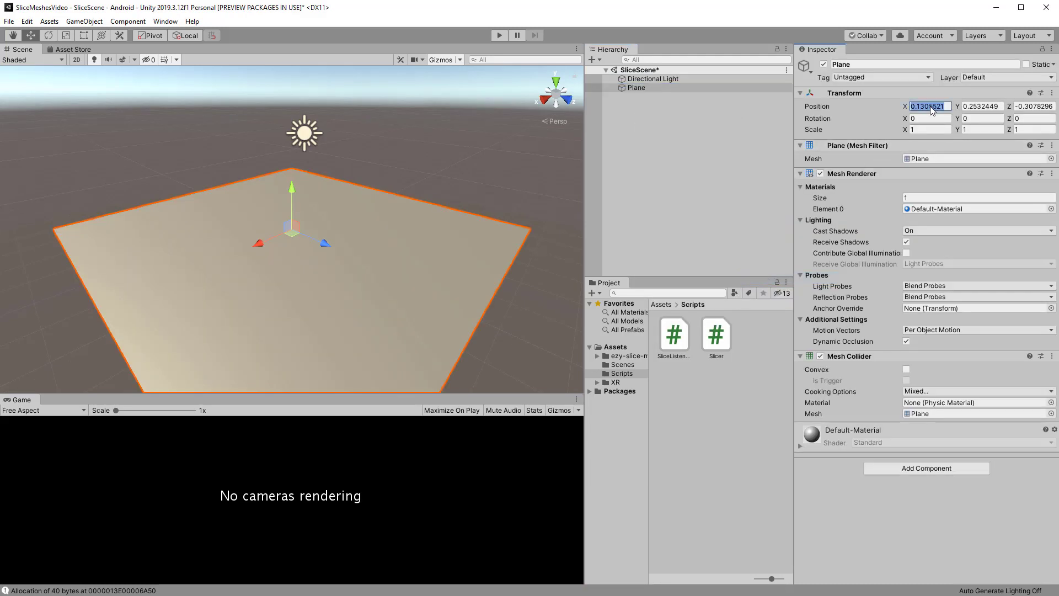
{"action": "type", "text": "0"}
{"action": "key", "text": "Tab"}
{"action": "type", "text": "0"}
{"action": "key", "text": "Tab"}
{"action": "type", "text": "0"}
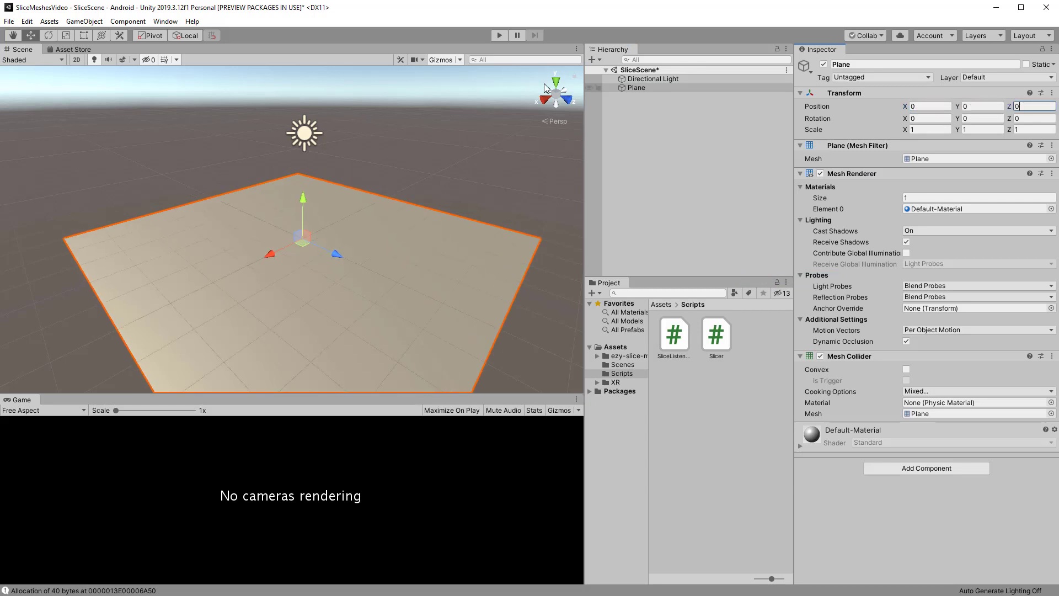
{"action": "left_click", "coordinate": [639, 139]}
Add a Room-Scale XR Rig and expand it to show the camera and hand controllers.
{"action": "right_click", "coordinate": [638, 135]}
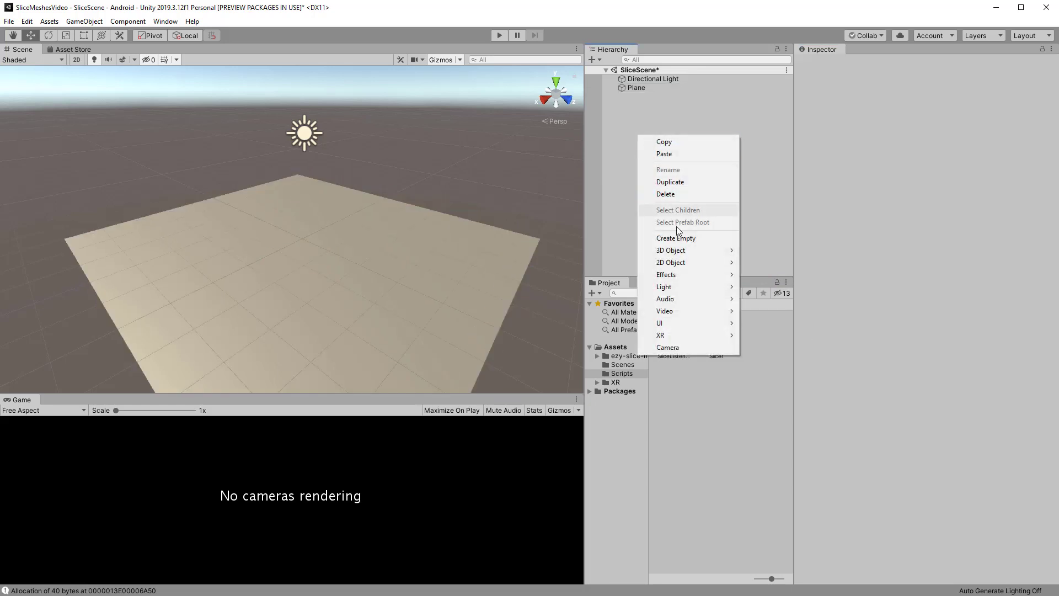
{"action": "mouse_move", "coordinate": [680, 255]}
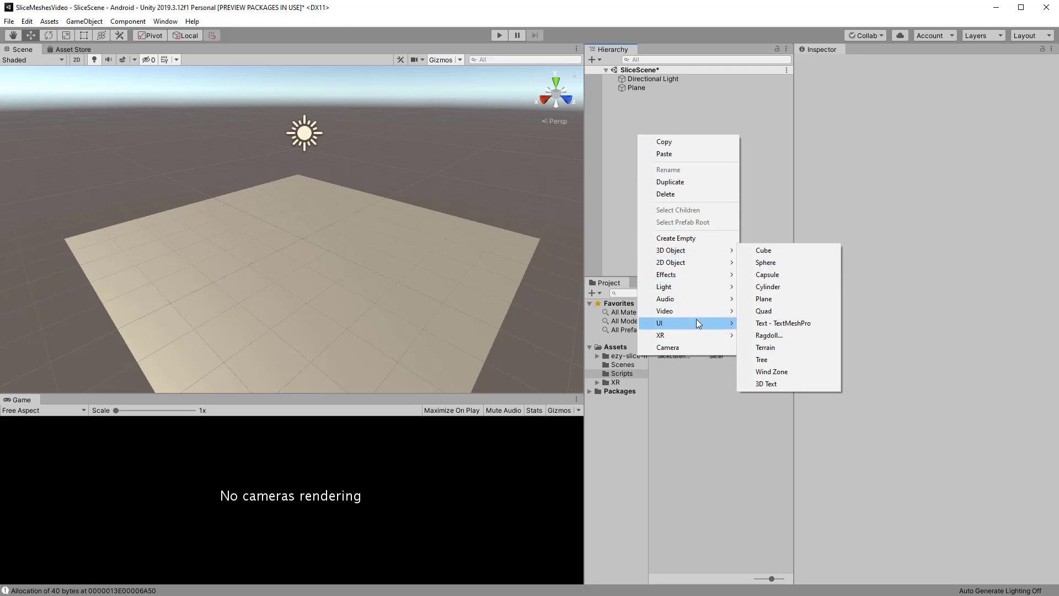
{"action": "mouse_move", "coordinate": [705, 334]}
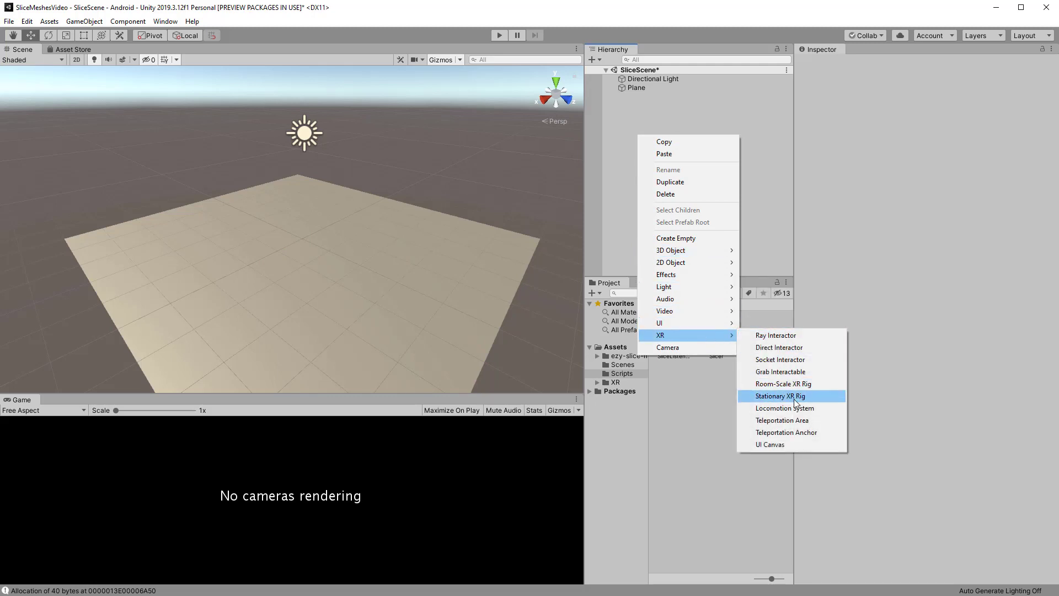
{"action": "left_click", "coordinate": [790, 385]}
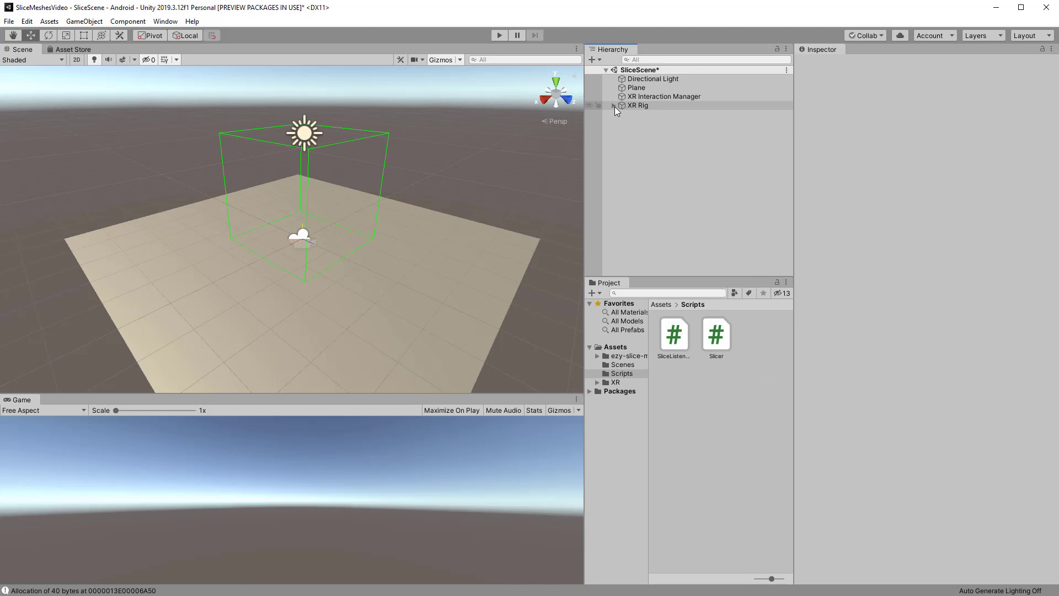
{"action": "left_click", "coordinate": [614, 105]}
{"action": "left_click", "coordinate": [621, 114]}
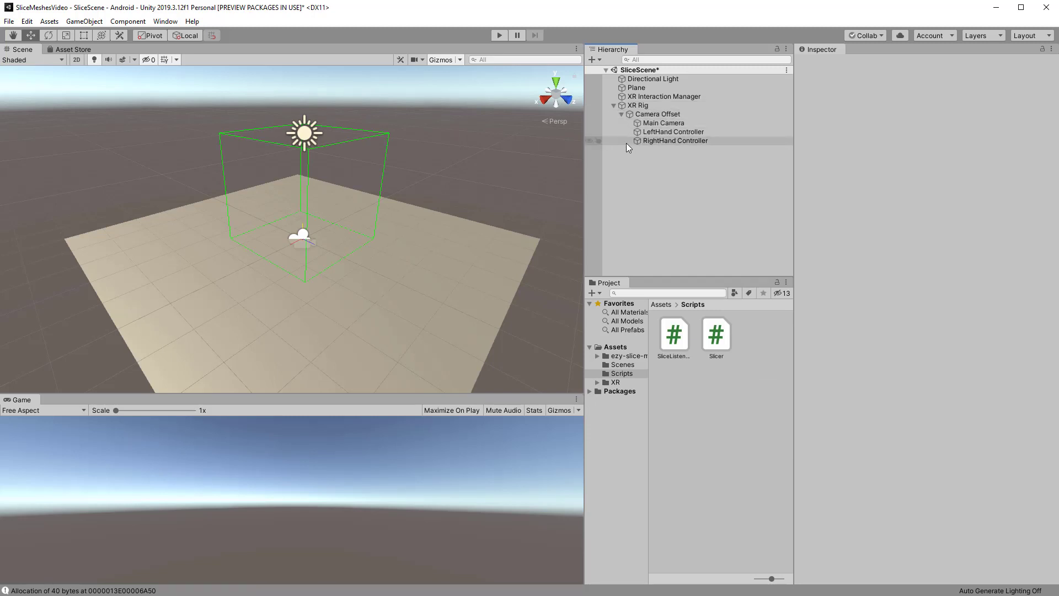
Create an empty child named Sword Collection under the RightHand Controller.
{"action": "left_click", "coordinate": [660, 140]}
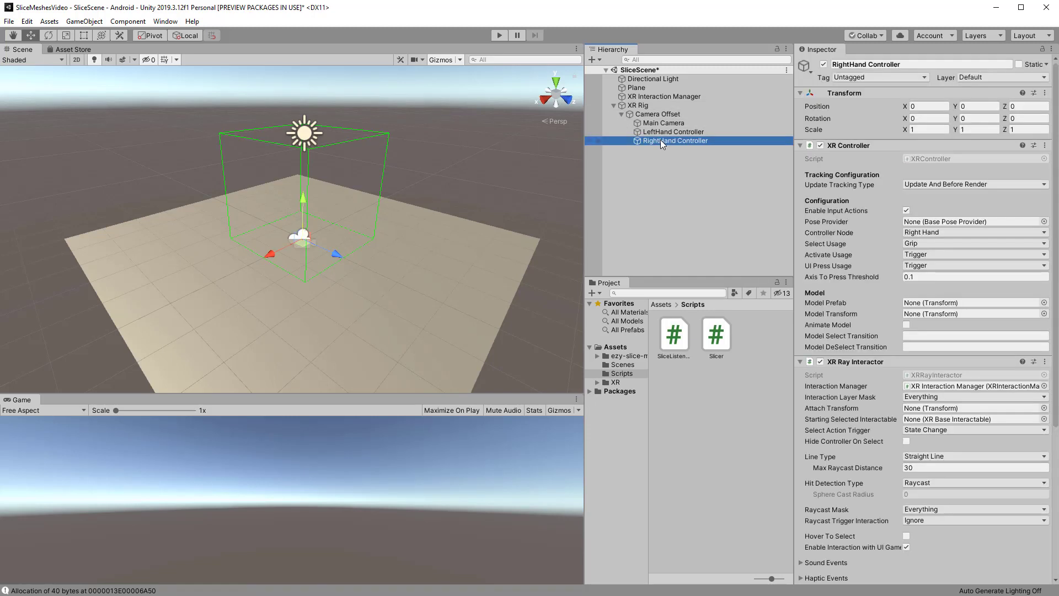
{"action": "right_click", "coordinate": [660, 140]}
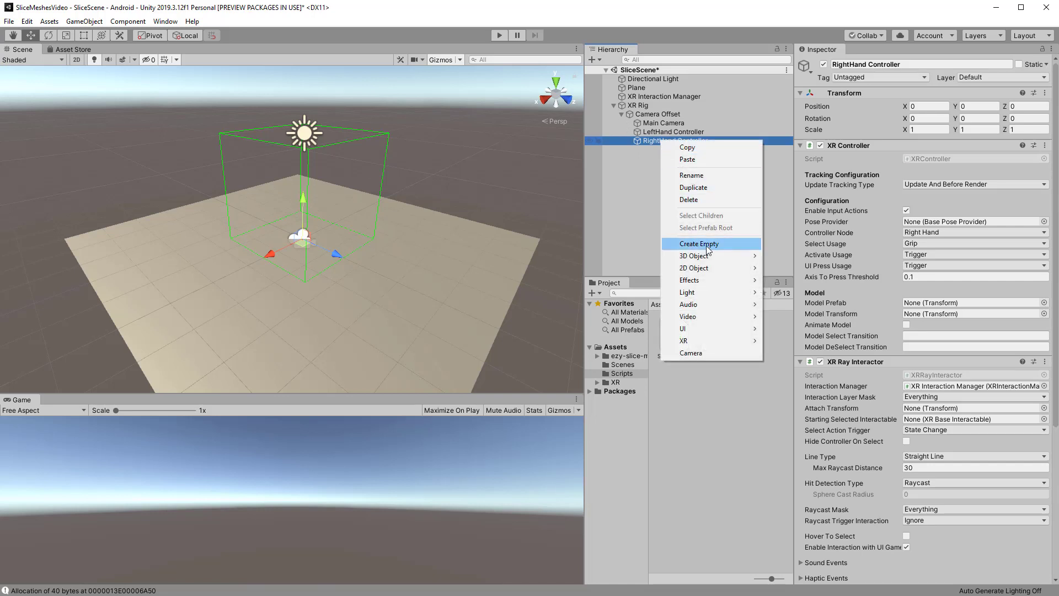
{"action": "left_click", "coordinate": [703, 242]}
{"action": "left_click", "coordinate": [667, 149]}
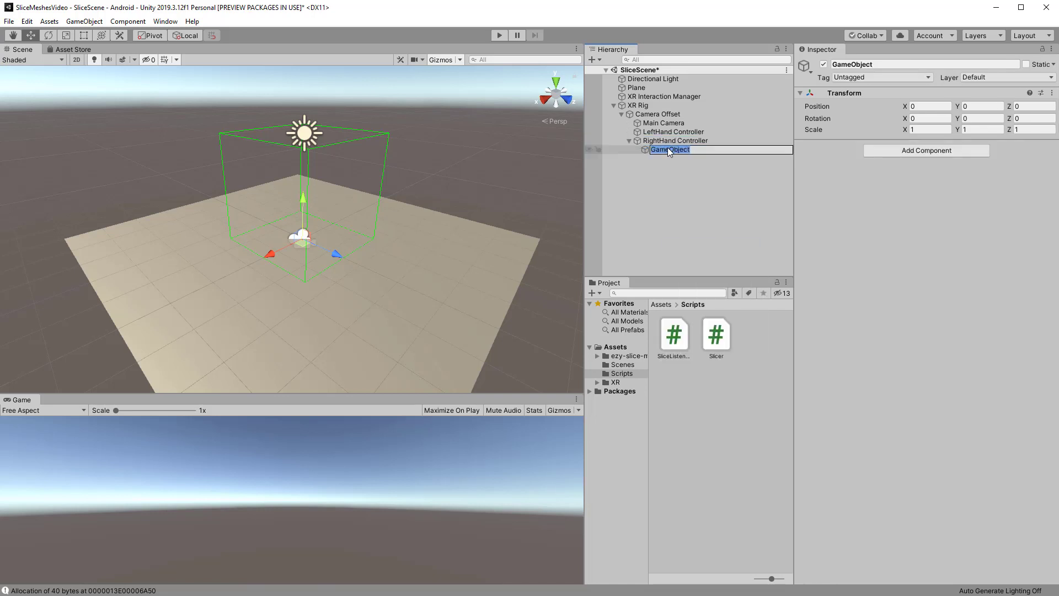
{"action": "type", "text": "Sword Collection"}
{"action": "key", "text": "Return"}
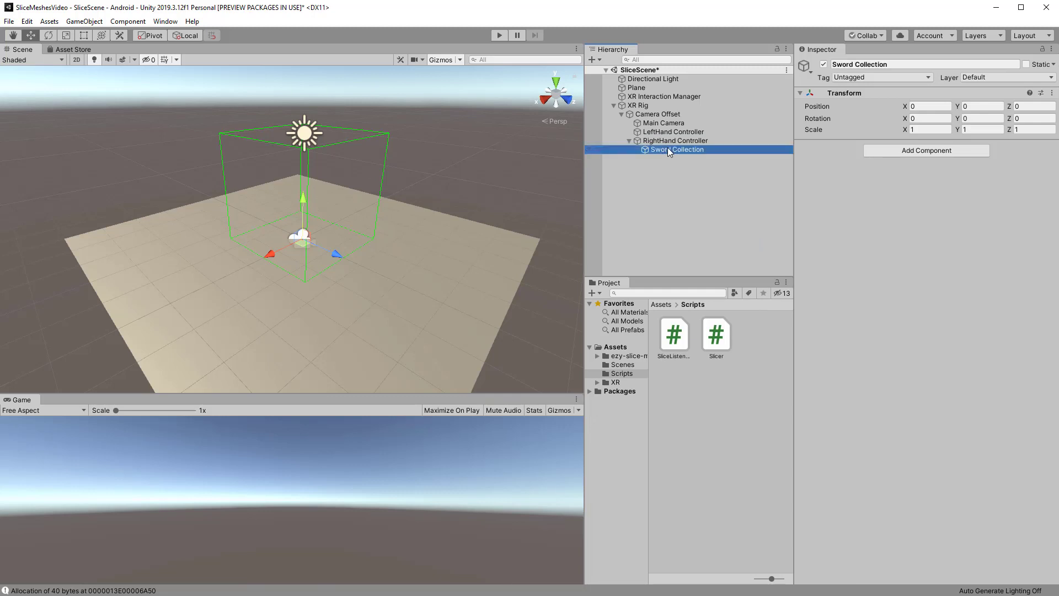
Add a Cylinder inside Sword Collection and scale it to 0.03 × 0.6 × 0.05.
{"action": "right_click", "coordinate": [668, 147]}
{"action": "mouse_move", "coordinate": [720, 268]}
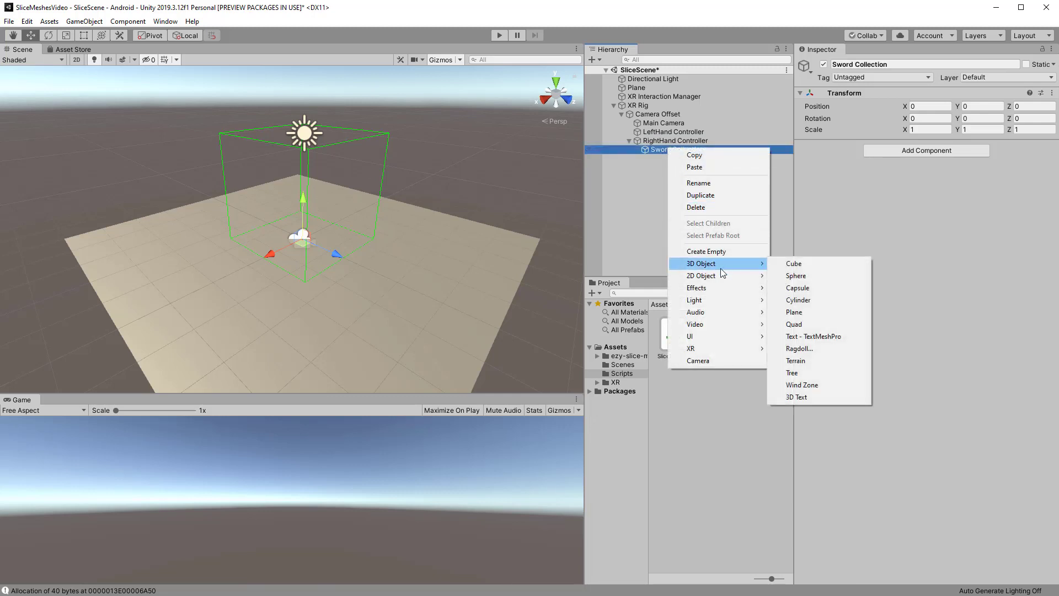
{"action": "left_click", "coordinate": [804, 299]}
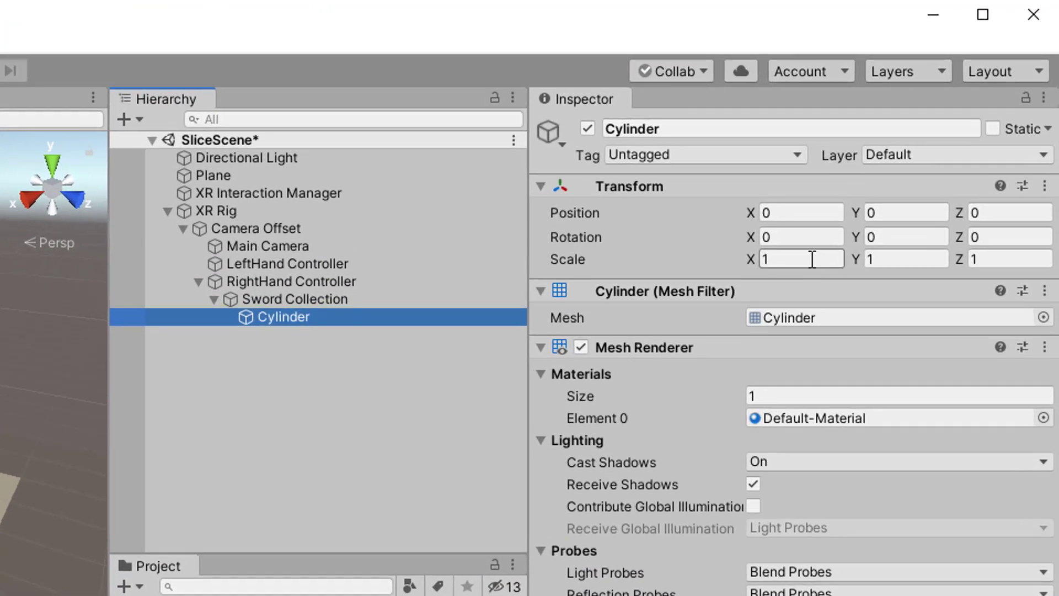
{"action": "left_click", "coordinate": [935, 130]}
{"action": "type", "text": "0.03"}
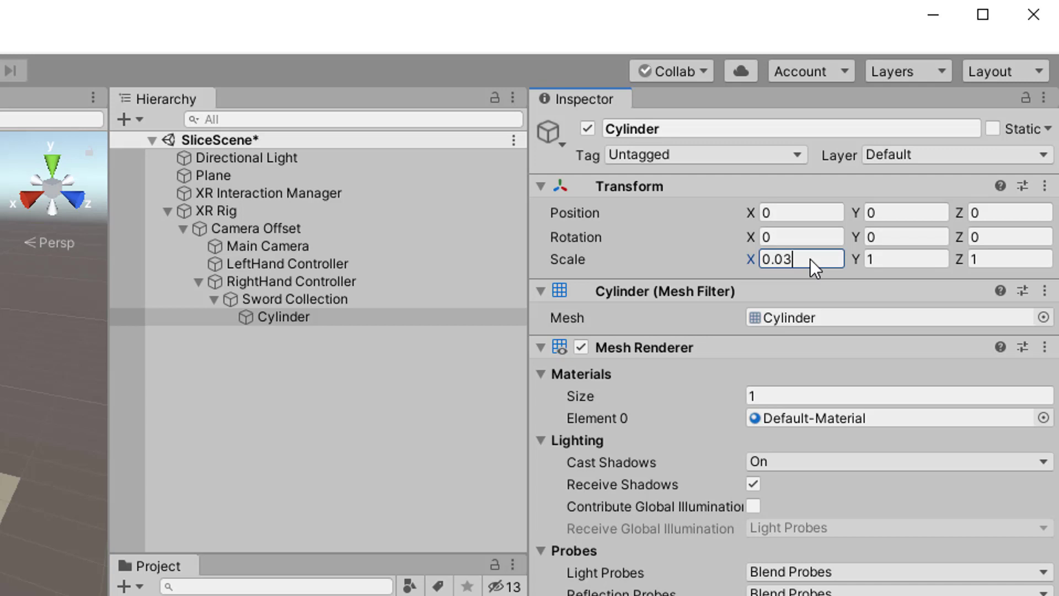
{"action": "key", "text": "Tab"}
{"action": "type", "text": "0."}
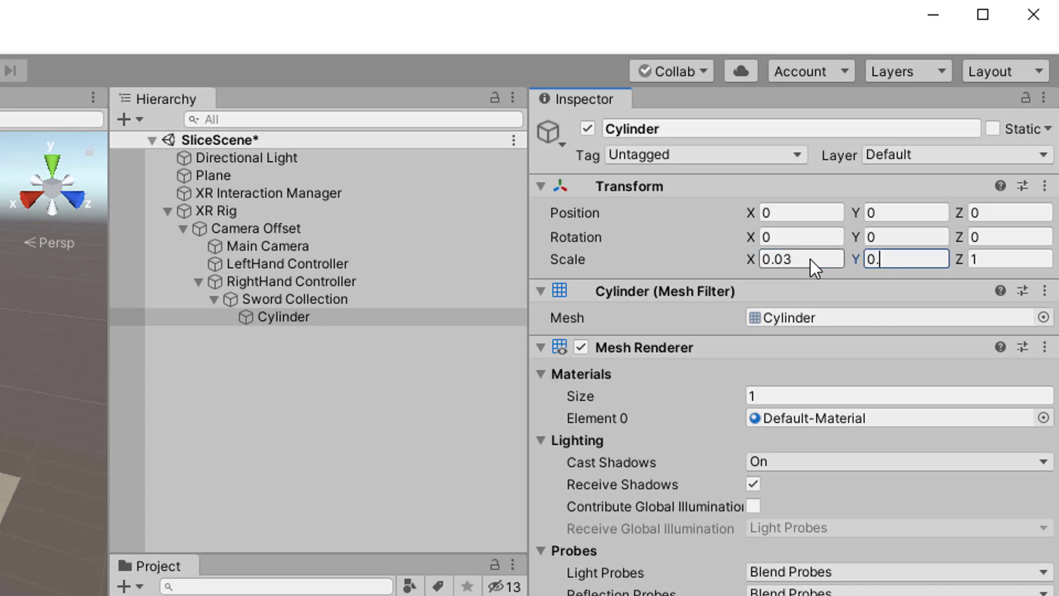
{"action": "type", "text": "6"}
{"action": "key", "text": "Tab"}
{"action": "type", "text": "0.05"}
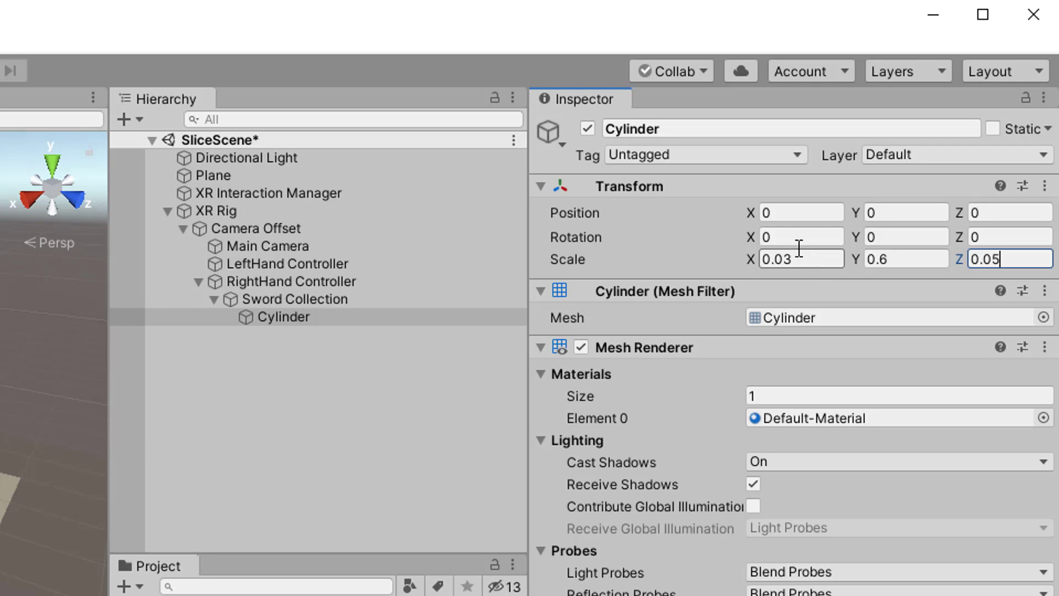
Raise the cylinder to Y 0.6, rename it Sword, and make its collider a trigger.
{"action": "left_click", "coordinate": [905, 216]}
{"action": "type", "text": "0.6"}
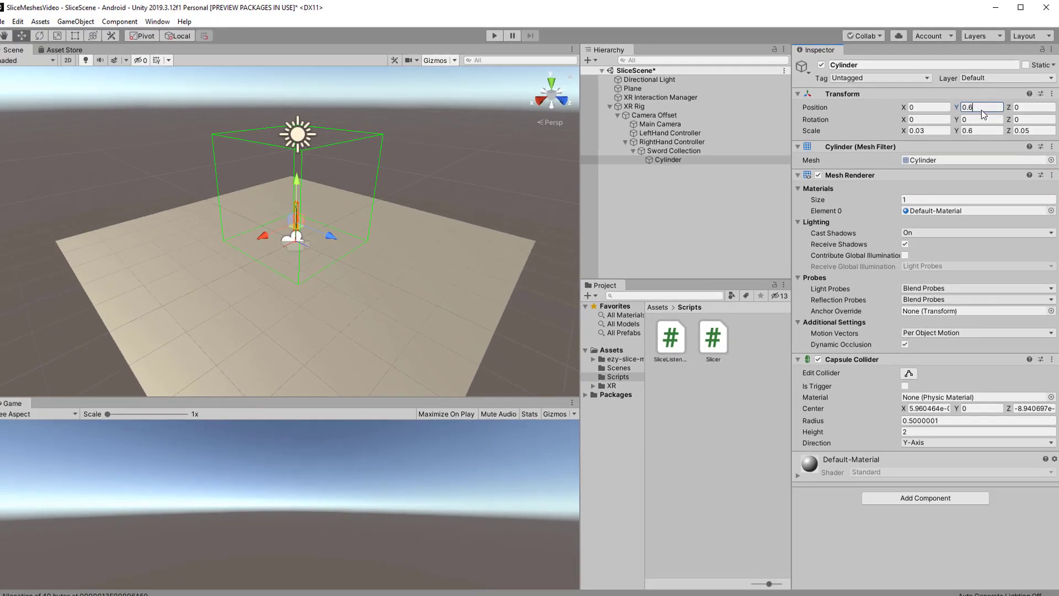
{"action": "scroll", "coordinate": [326, 197], "scroll_direction": "up", "scroll_amount": 5}
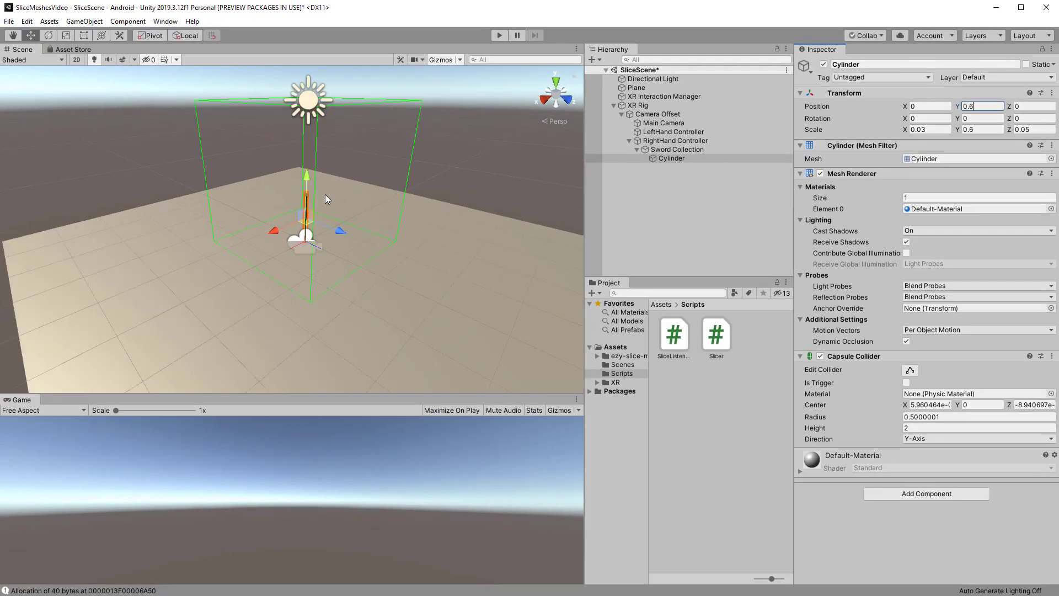
{"action": "left_click", "coordinate": [672, 156]}
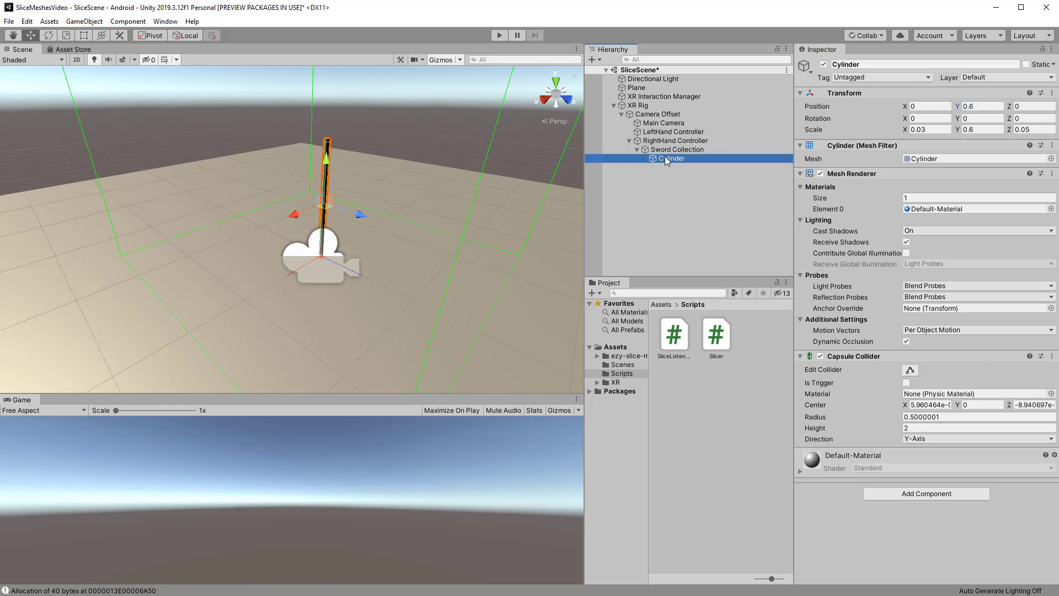
{"action": "type", "text": "Swor"}
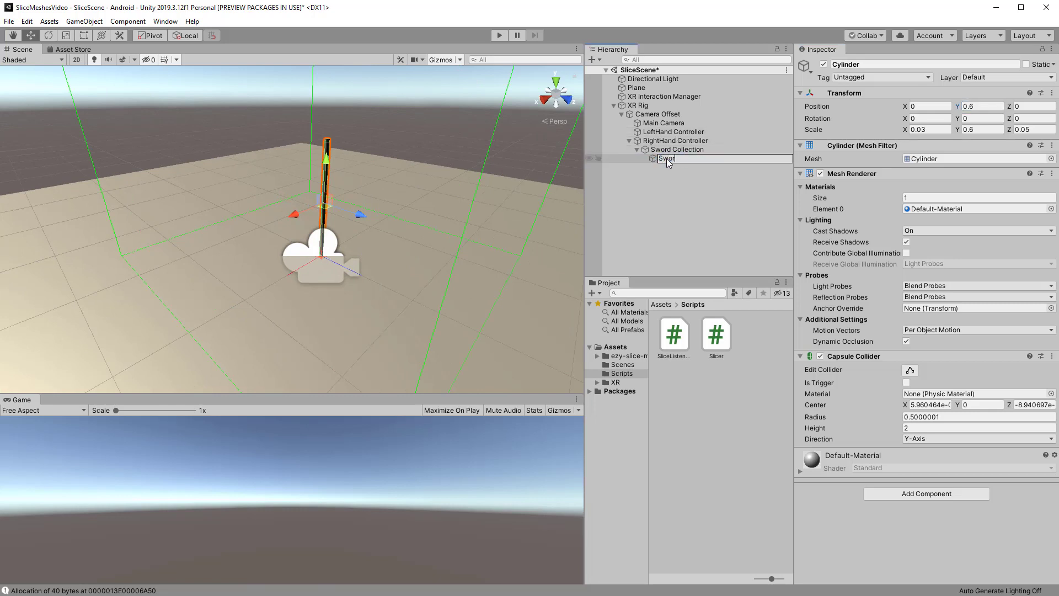
{"action": "type", "text": "d"}
{"action": "key", "text": "Return"}
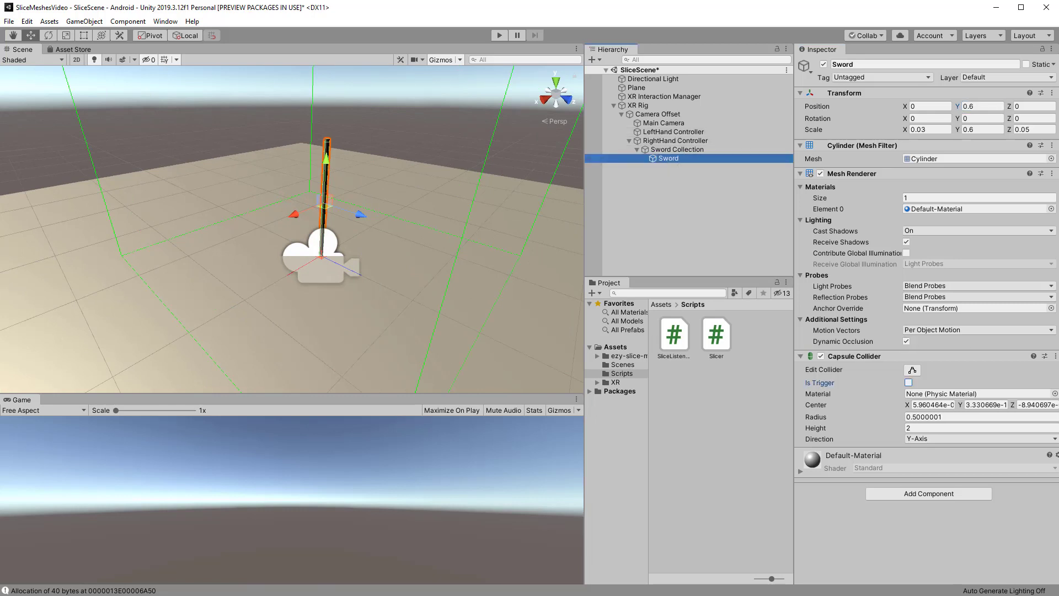
{"action": "left_click", "coordinate": [907, 383]}
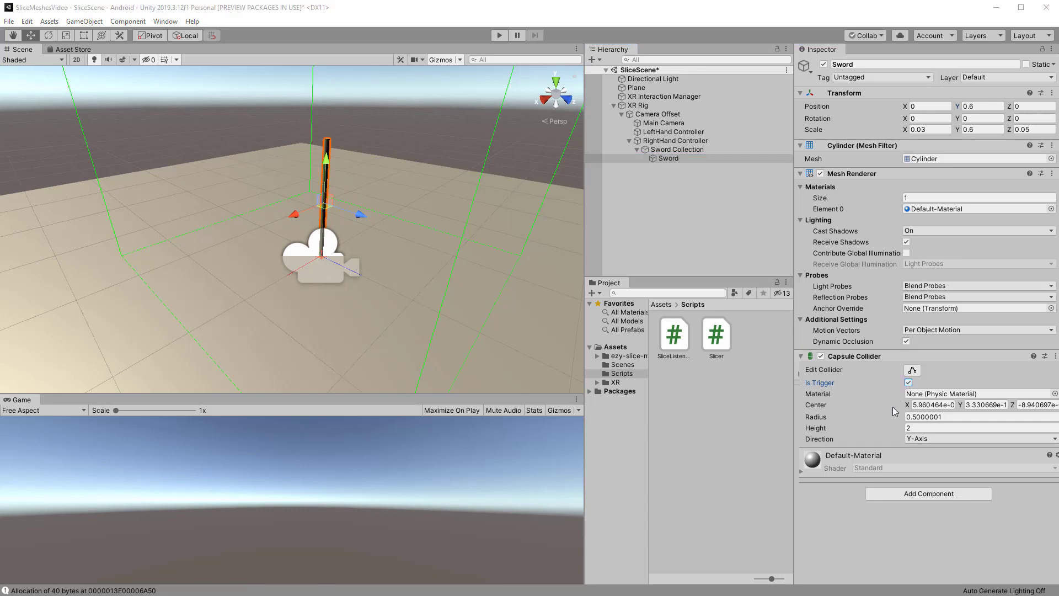
Add a Plane under Sword Collection and scale it to 0.07 × 1 × 0.12.
{"action": "left_click", "coordinate": [676, 150]}
{"action": "right_click", "coordinate": [675, 149]}
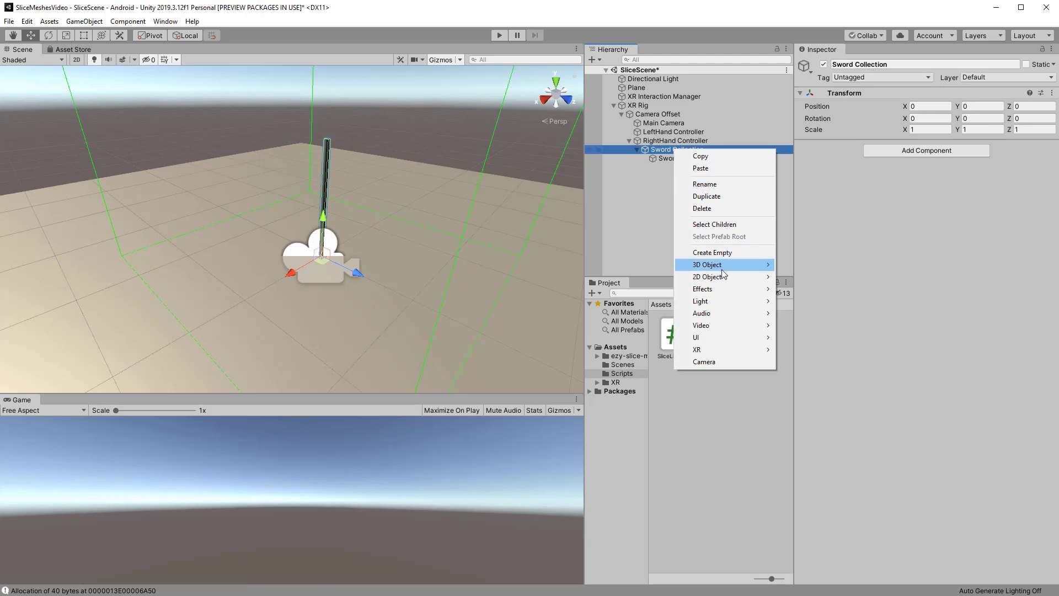
{"action": "mouse_move", "coordinate": [720, 265]}
{"action": "left_click", "coordinate": [802, 313]}
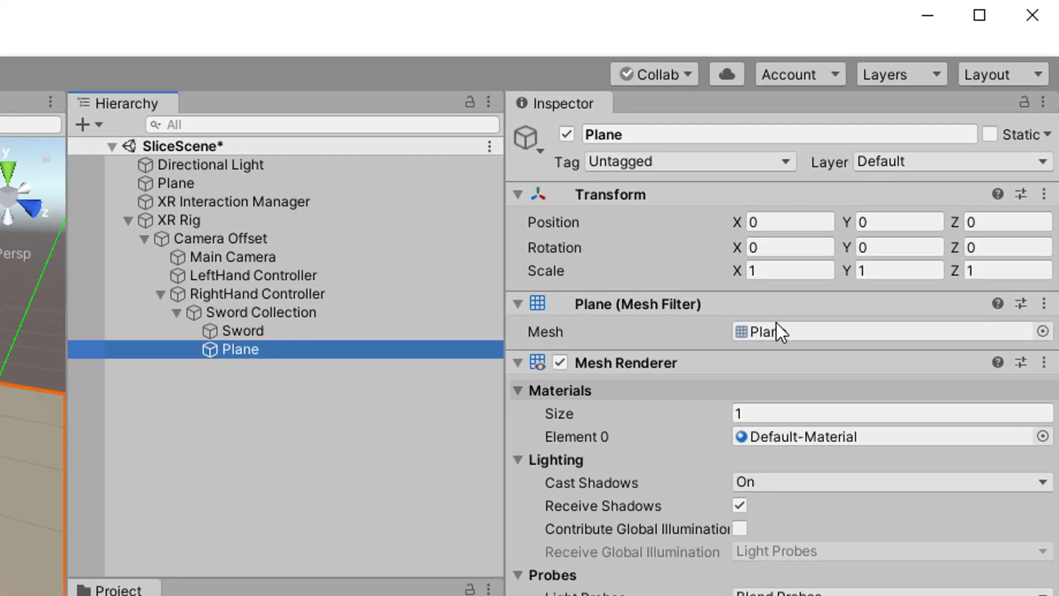
{"action": "left_click", "coordinate": [830, 216]}
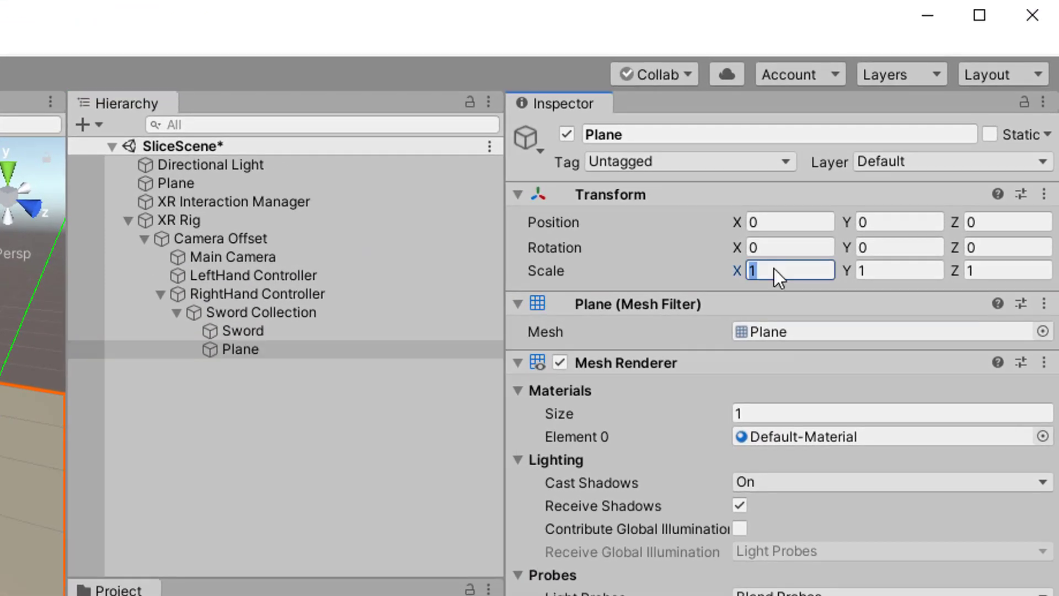
{"action": "type", "text": "0.07"}
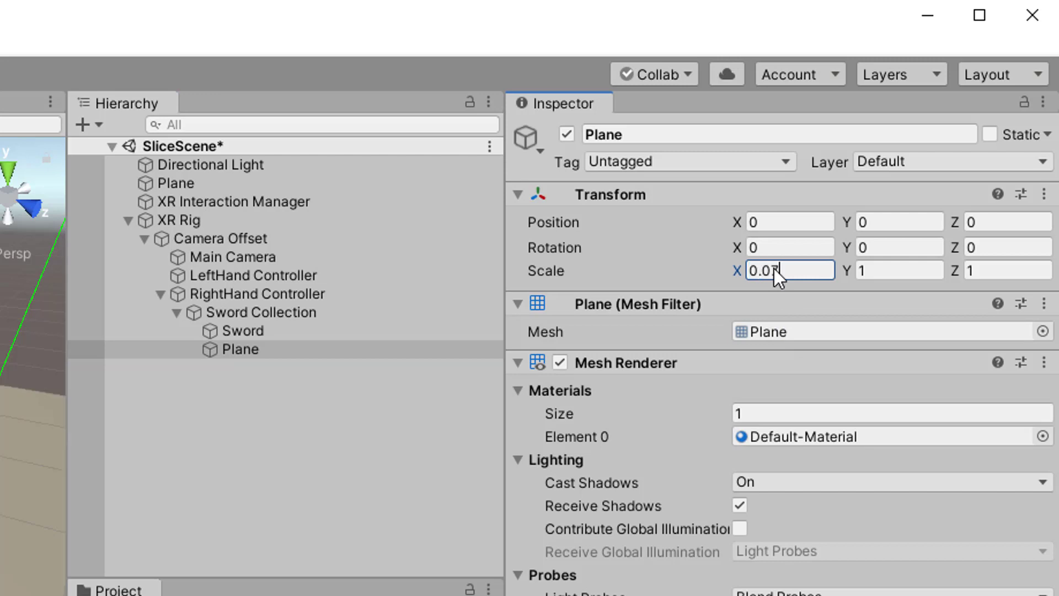
{"action": "key", "text": "Tab"}
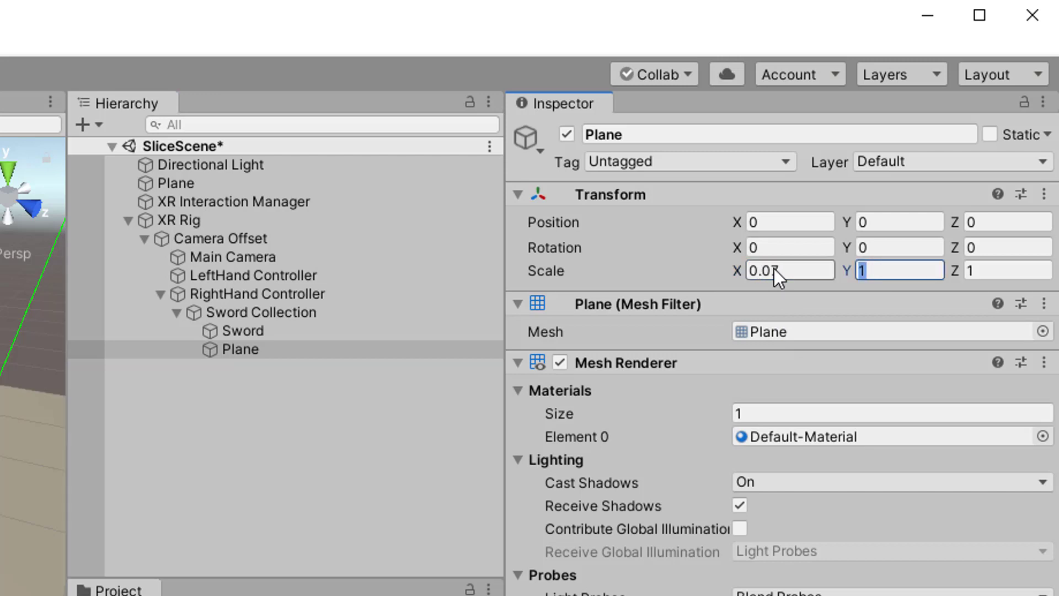
{"action": "key", "text": "Tab"}
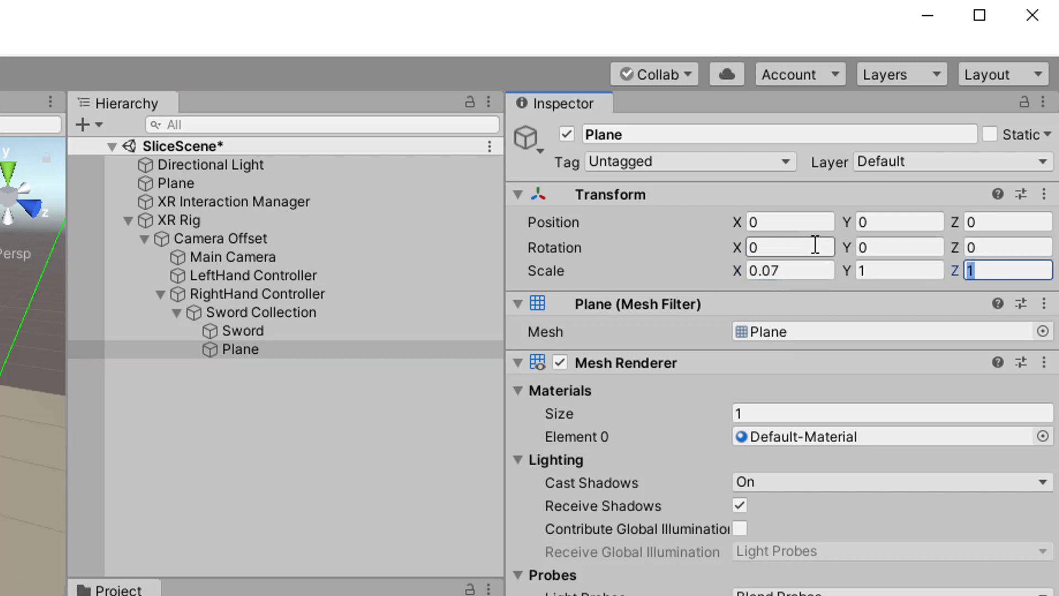
{"action": "type", "text": "0.12"}
Rotate the plane to 90/0/90 and position it at Y 0.6, Z 0.3.
{"action": "left_click", "coordinate": [794, 246]}
{"action": "type", "text": "90"}
{"action": "key", "text": "Tab"}
{"action": "key", "text": "Tab"}
{"action": "type", "text": "90"}
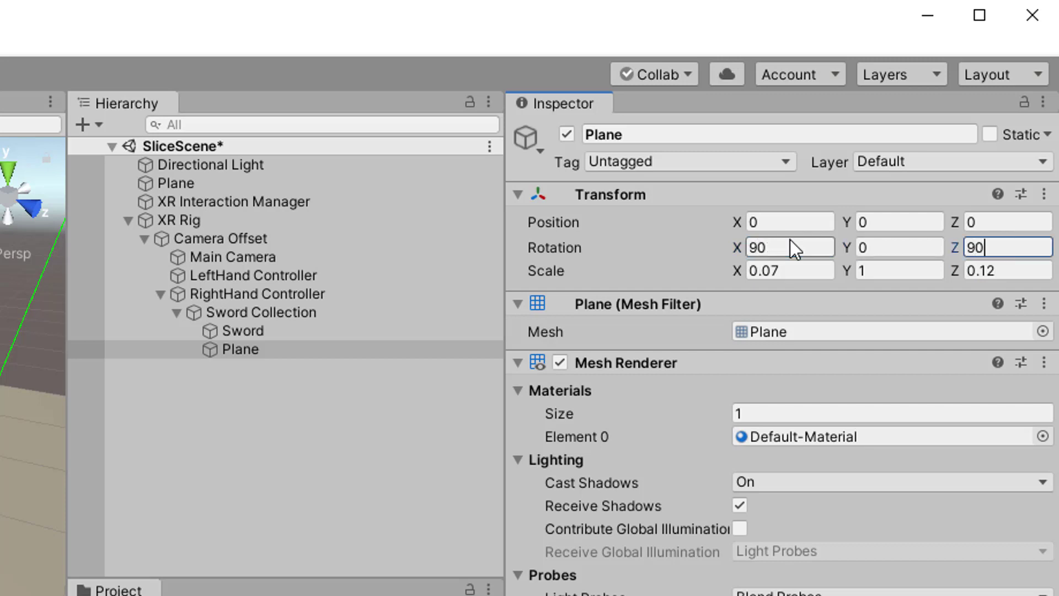
{"action": "left_click", "coordinate": [905, 224]}
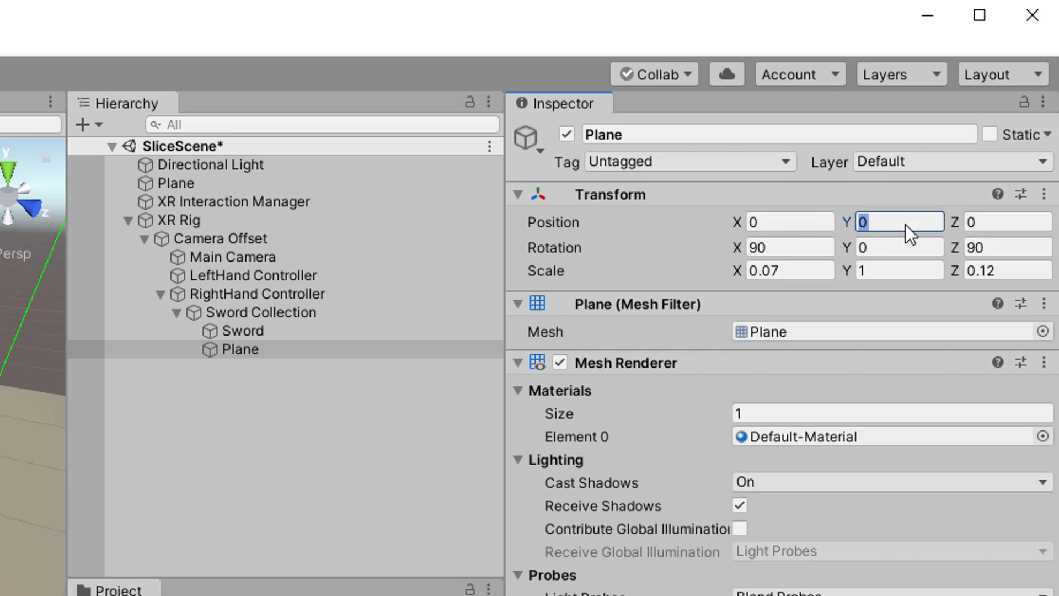
{"action": "type", "text": "0.6"}
{"action": "key", "text": "Tab"}
{"action": "type", "text": "0.3"}
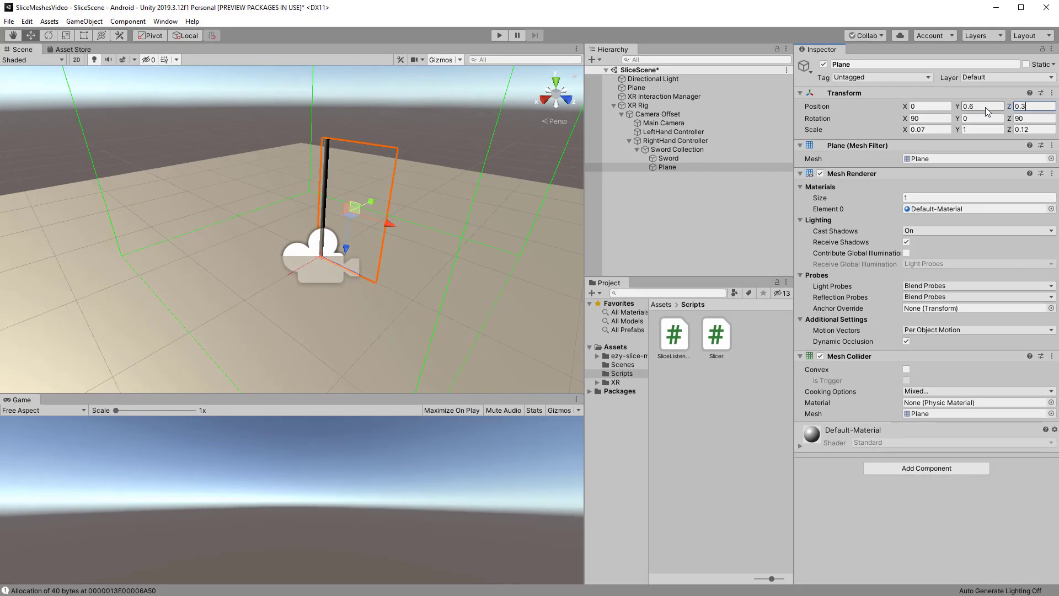
Rename the plane to Slicer and disable its Mesh Renderer.
{"action": "left_click", "coordinate": [668, 167]}
{"action": "left_click", "coordinate": [668, 168]}
{"action": "type", "text": "Slicer"}
{"action": "key", "text": "Return"}
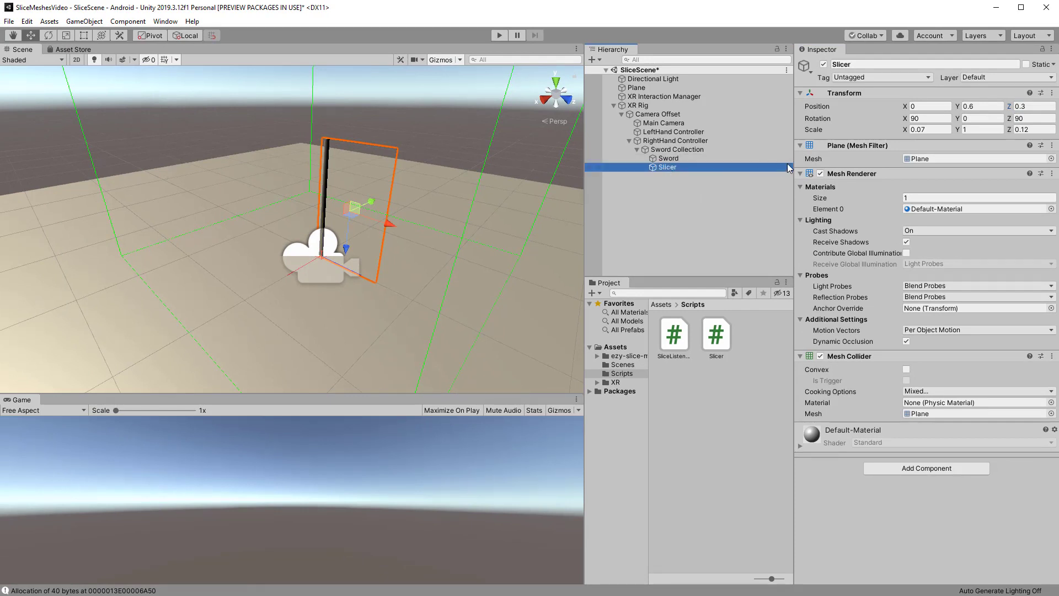
{"action": "left_click", "coordinate": [821, 174]}
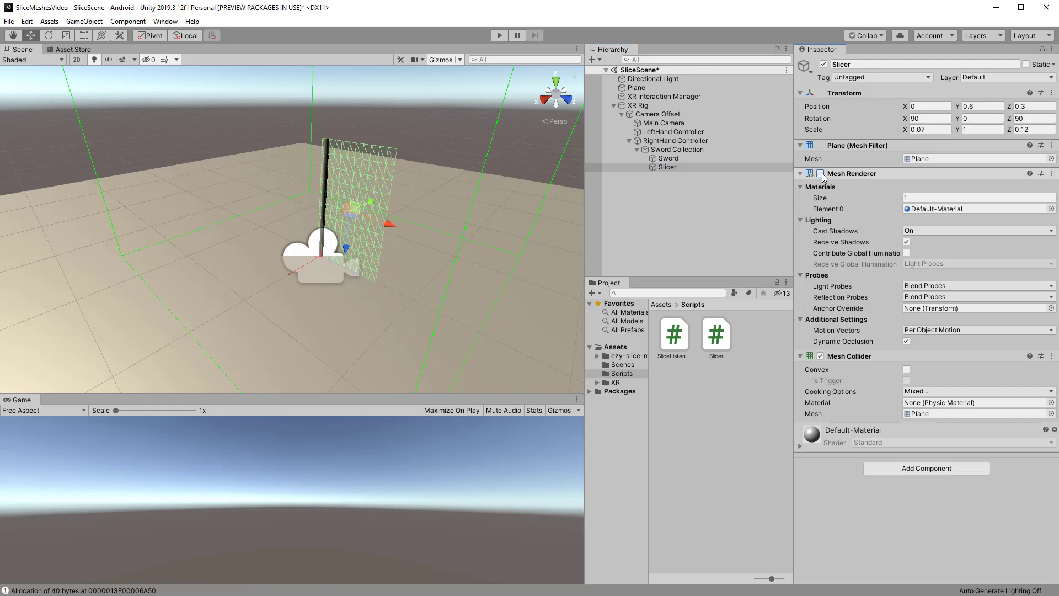
Tilt Sword Collection to 45° rotation on X.
{"action": "left_click", "coordinate": [677, 149]}
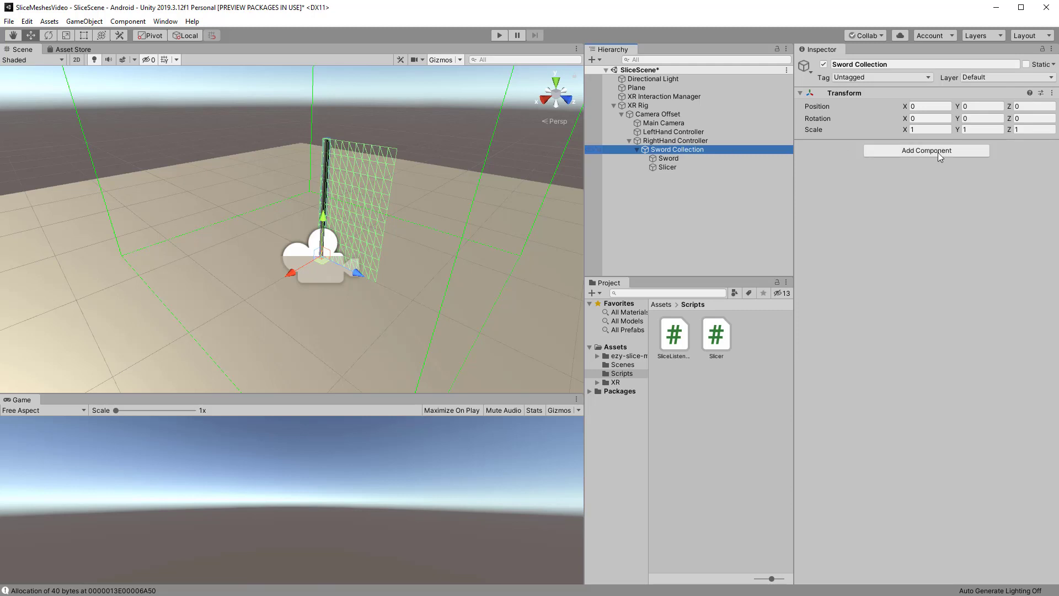
{"action": "left_click", "coordinate": [905, 119]}
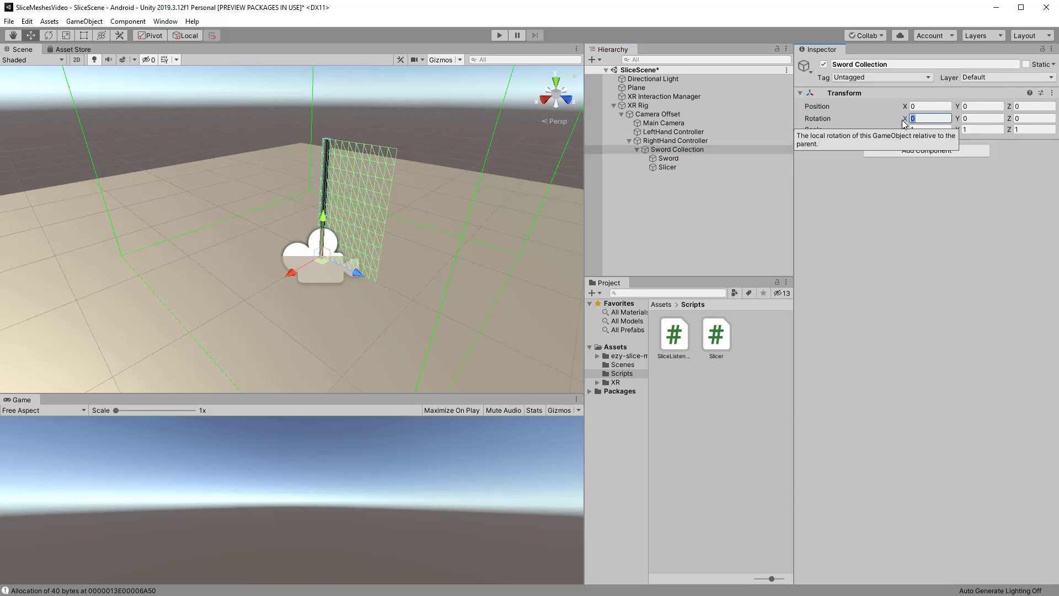
{"action": "type", "text": "45"}
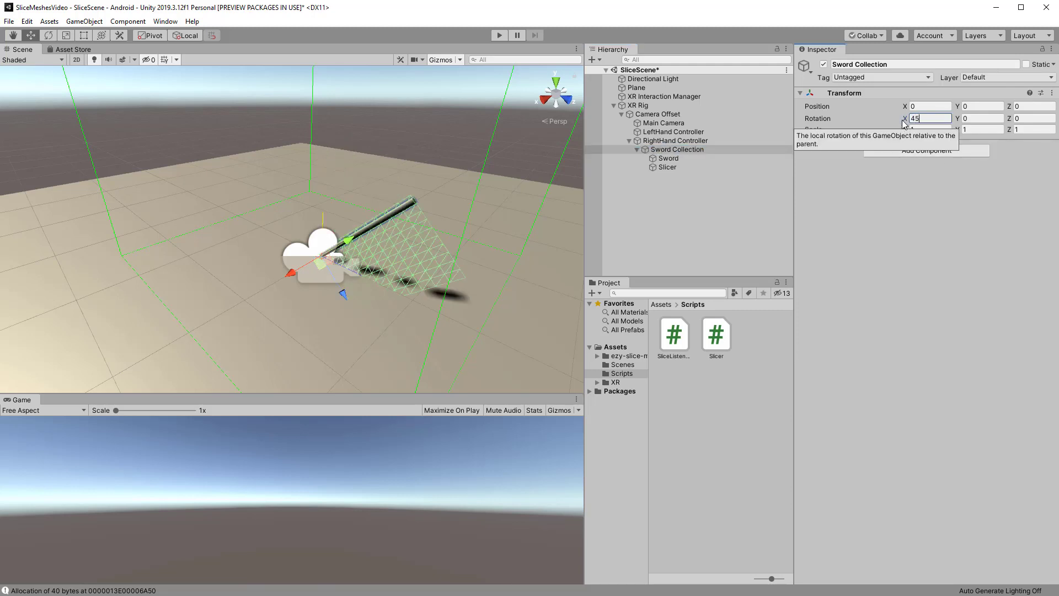
Add a root-level Cylinder scaled 0.5 × 1 × 0.5.
{"action": "right_click", "coordinate": [624, 197]}
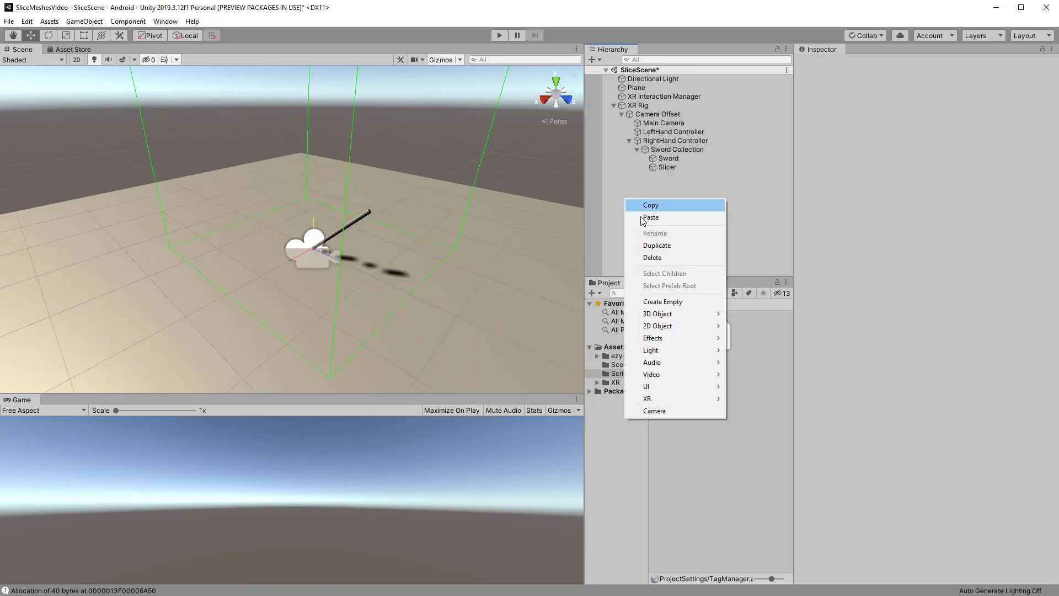
{"action": "mouse_move", "coordinate": [684, 315]}
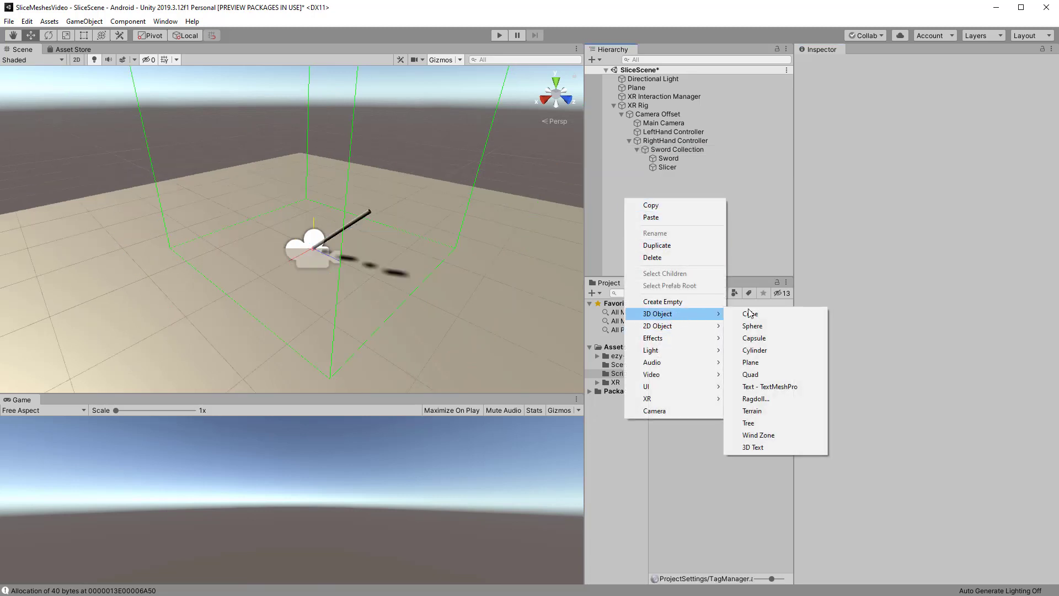
{"action": "left_click", "coordinate": [761, 351]}
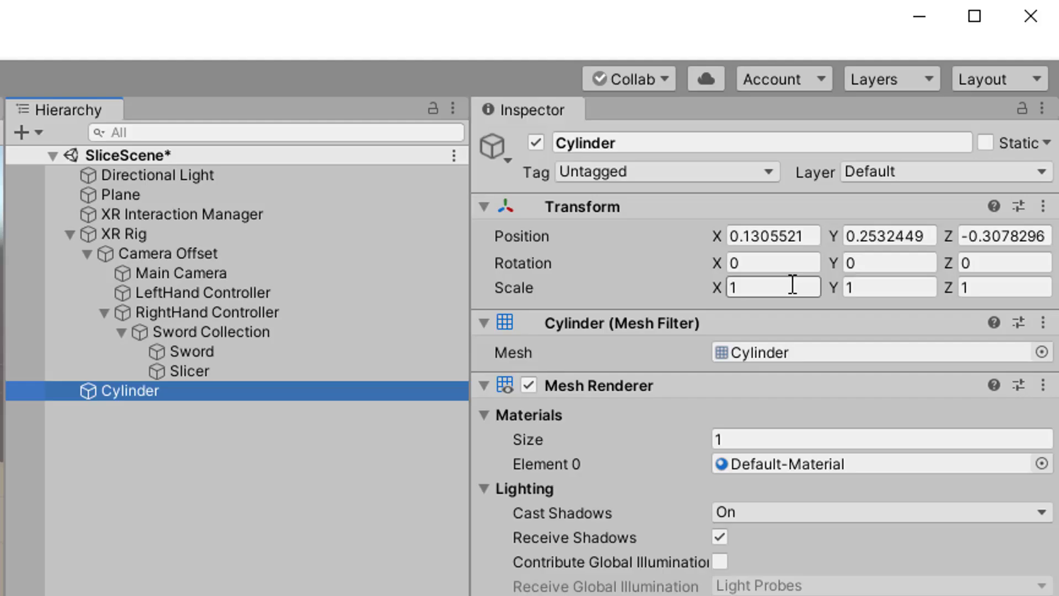
{"action": "left_click", "coordinate": [792, 285]}
{"action": "type", "text": "0.5"}
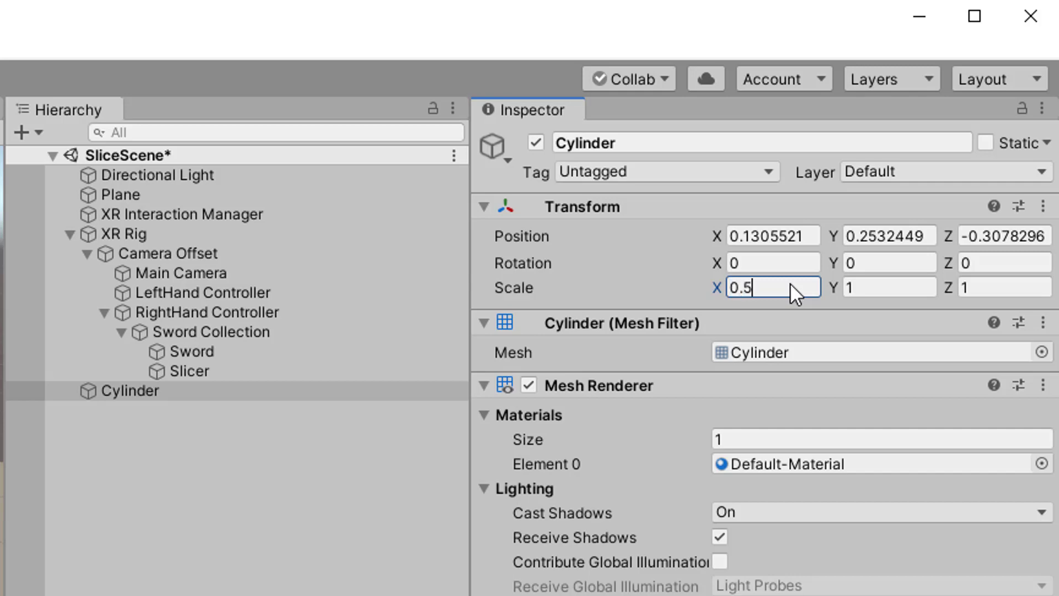
{"action": "key", "text": "Tab"}
{"action": "key", "text": "Tab"}
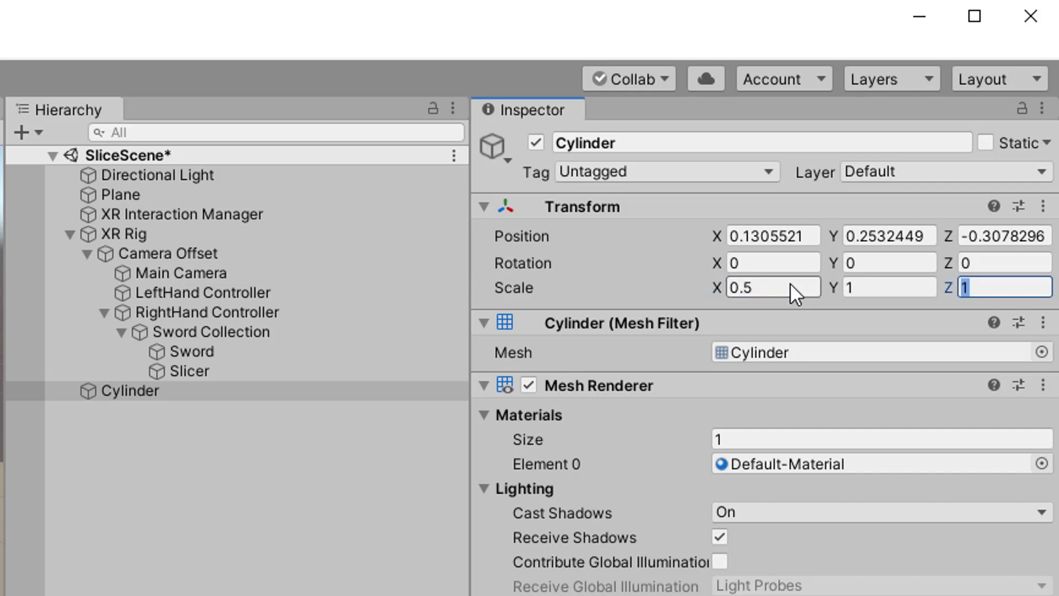
{"action": "type", "text": "0.5"}
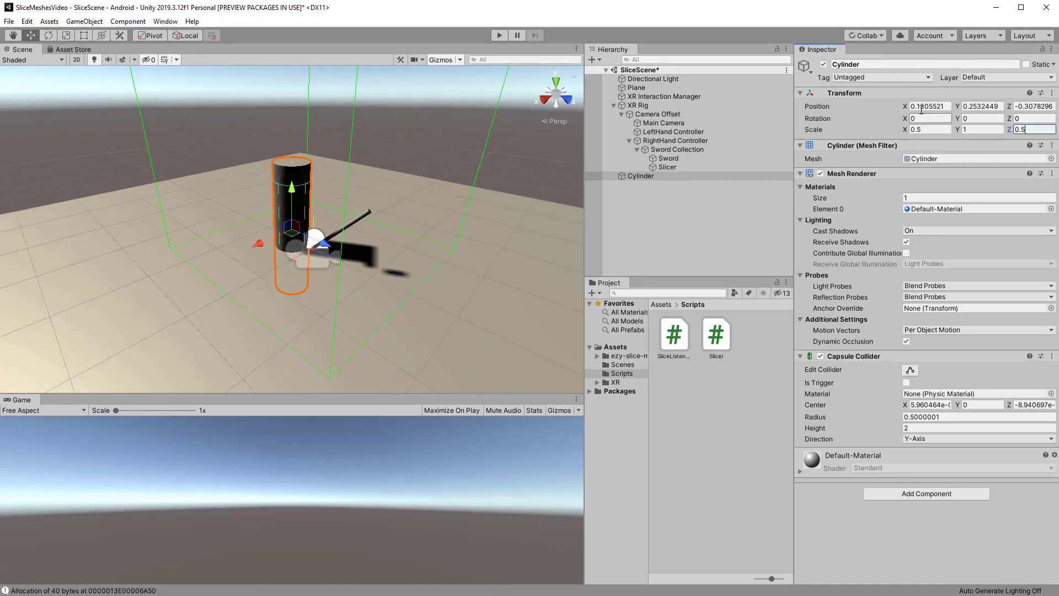
Place the cylinder at Y 1 and drag it to X -0.81, Z 0.843.
{"action": "left_click", "coordinate": [983, 107]}
{"action": "type", "text": "1"}
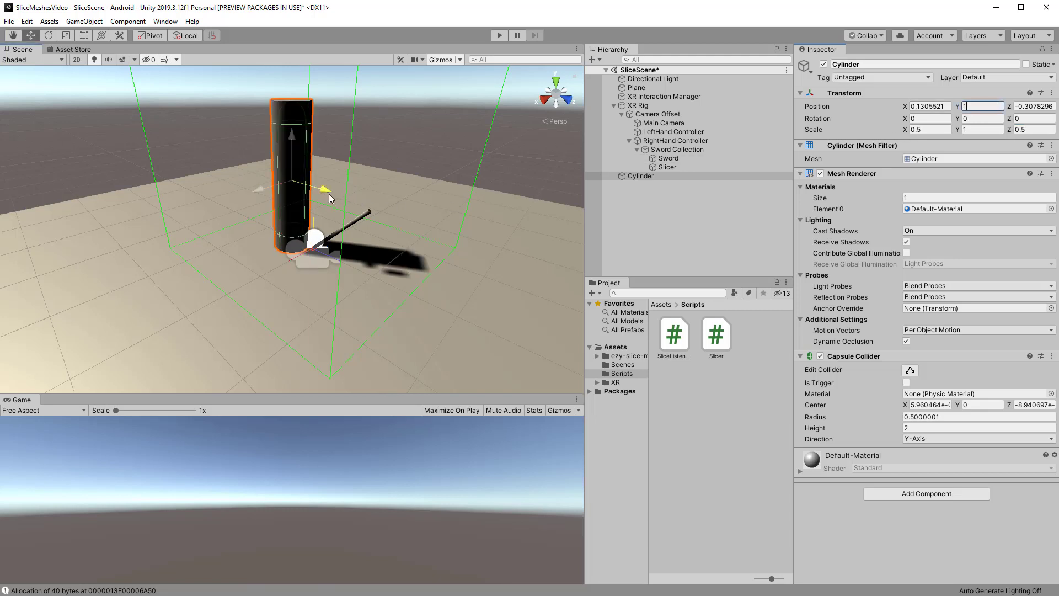
{"action": "left_click_drag", "start_coordinate": [329, 194], "coordinate": [385, 208]}
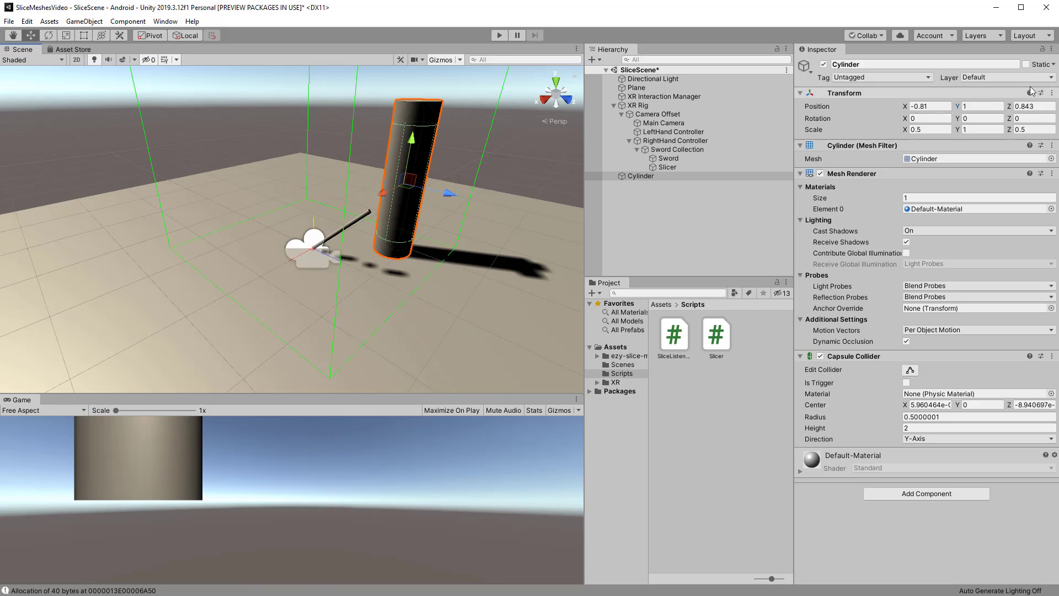
Create User Layer 8 named Sliceable and put the cylinder on it.
{"action": "left_click", "coordinate": [1001, 77]}
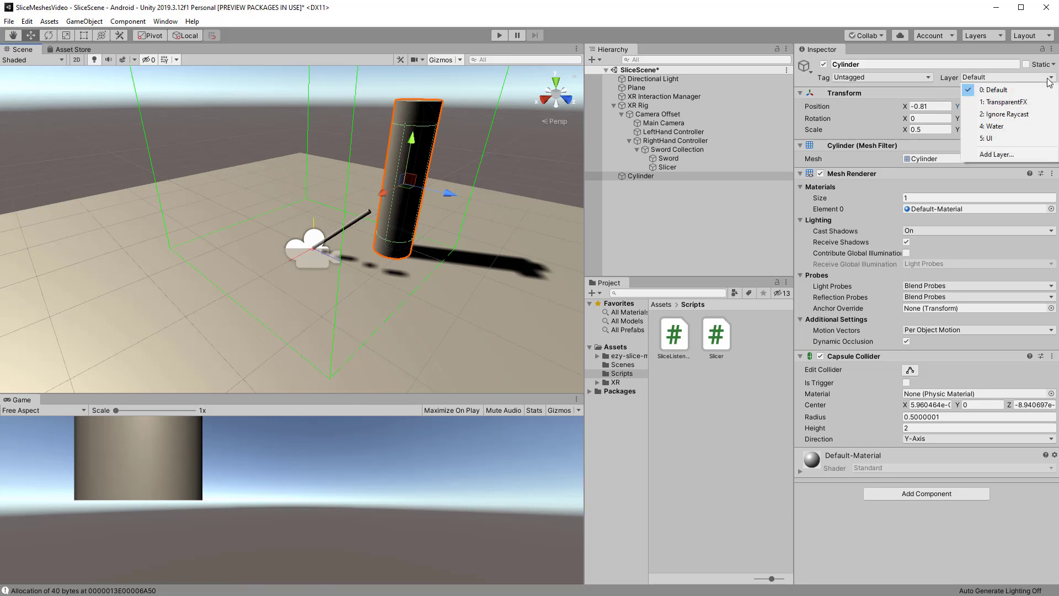
{"action": "left_click", "coordinate": [987, 155]}
{"action": "left_click", "coordinate": [909, 214]}
{"action": "type", "text": "Slic"}
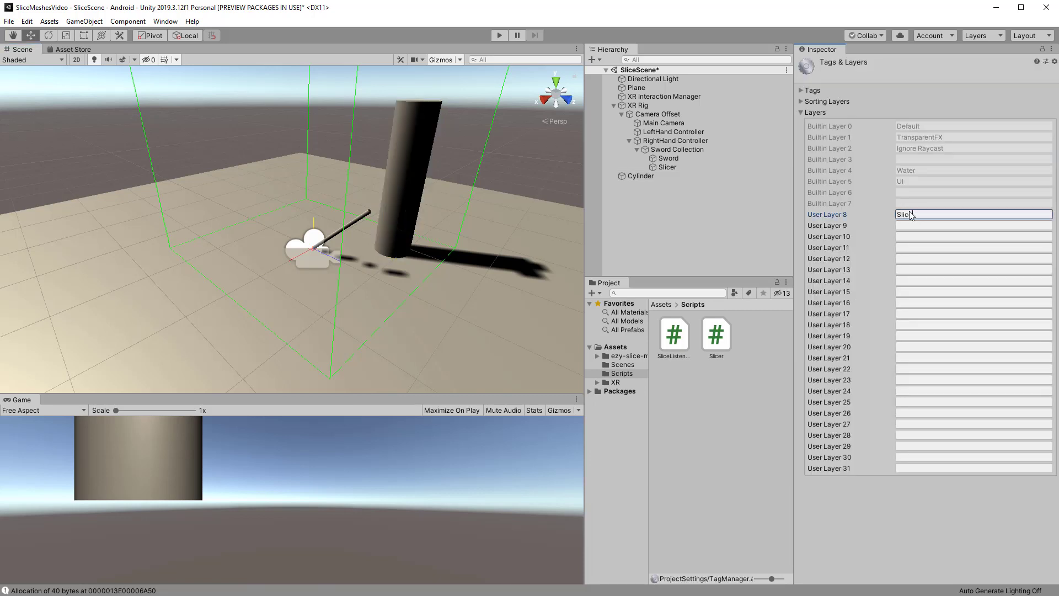
{"action": "type", "text": "eable"}
{"action": "left_click", "coordinate": [657, 177]}
{"action": "left_click", "coordinate": [1028, 74]}
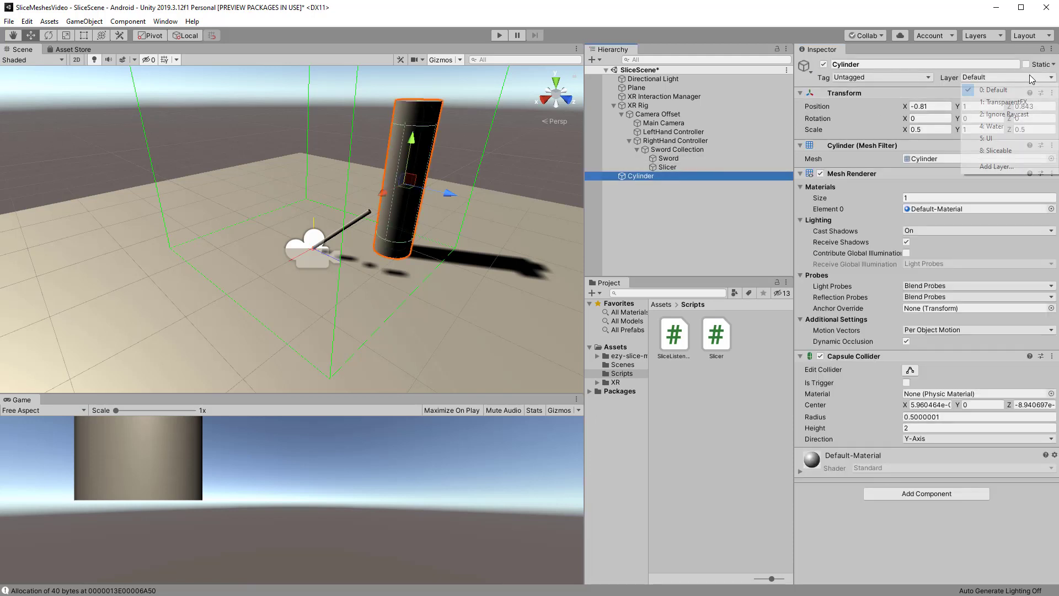
{"action": "left_click", "coordinate": [997, 151]}
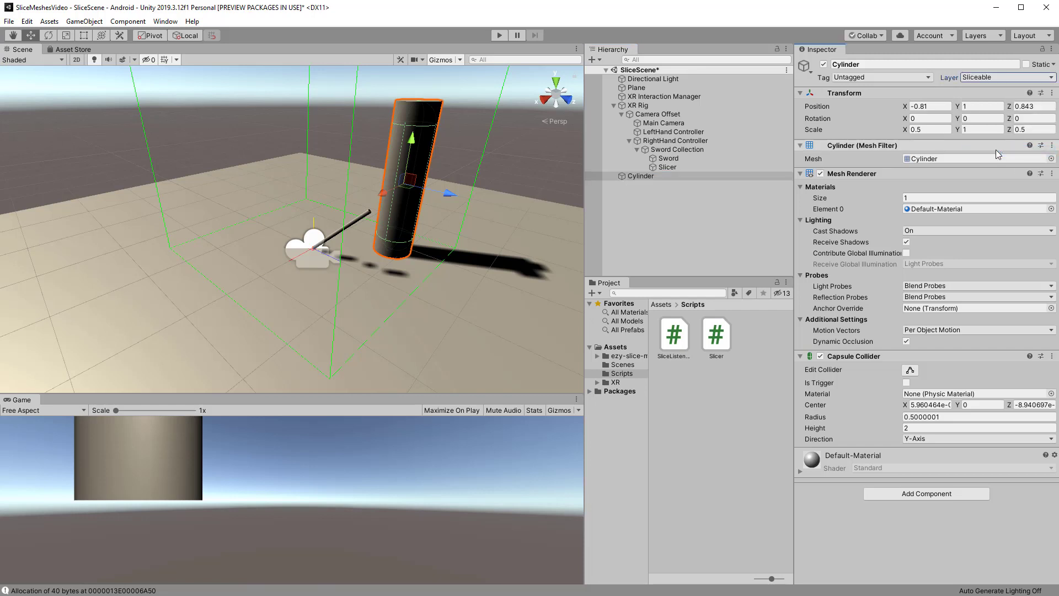
Add a Rigidbody component to the cylinder.
{"action": "left_click", "coordinate": [922, 495]}
{"action": "key", "text": "BackSpace"}
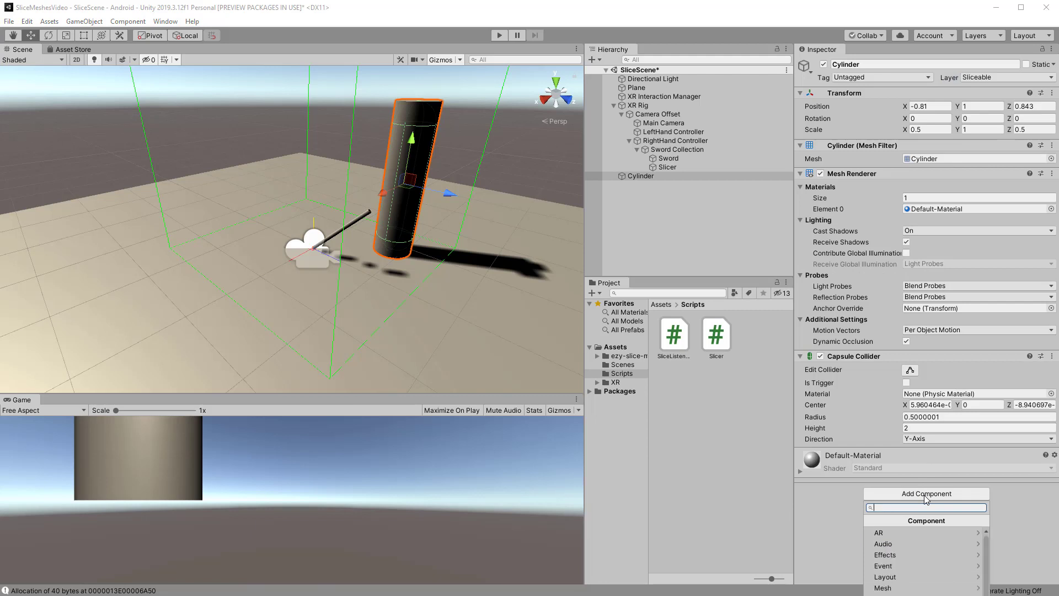
{"action": "type", "text": "rigid"}
{"action": "key", "text": "Return"}
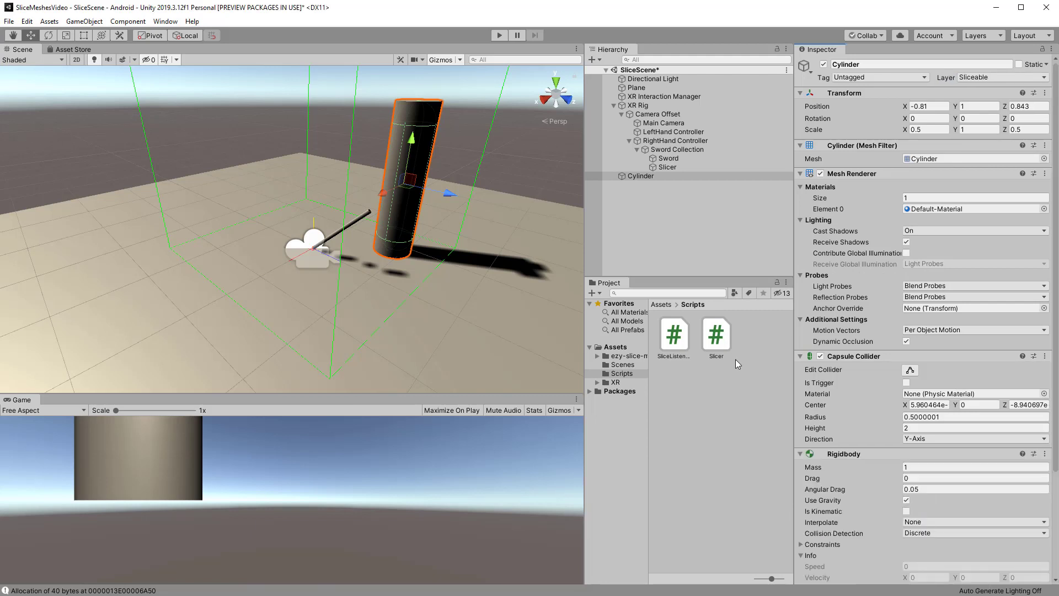
Attach SliceListener to Sword and Slicer to the Slicer plane, linking Slicer into the listener.
{"action": "left_click", "coordinate": [715, 375]}
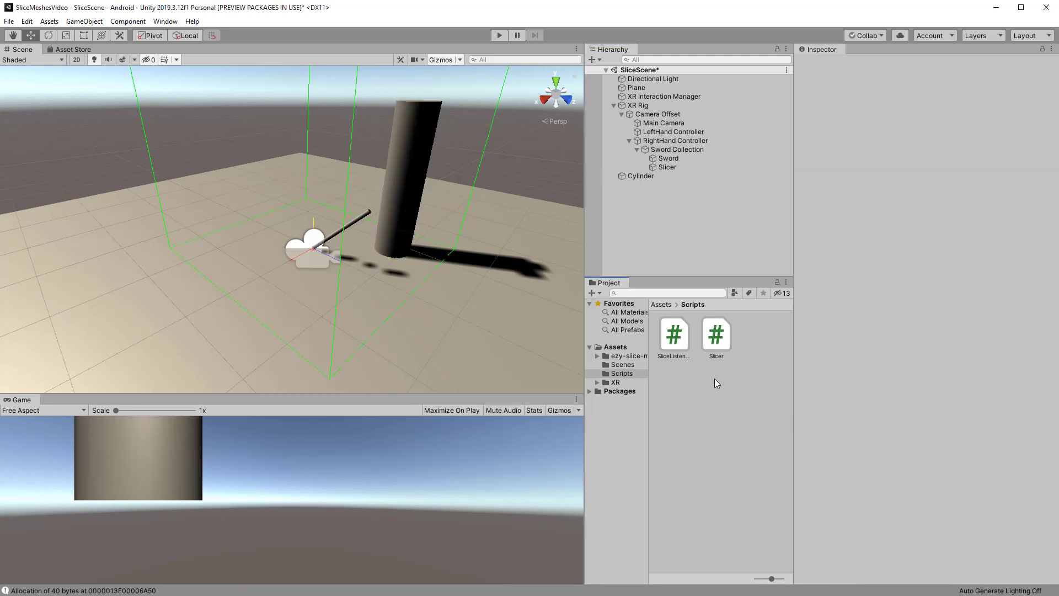
{"action": "left_click_drag", "start_coordinate": [675, 339], "coordinate": [675, 163]}
{"action": "left_click_drag", "start_coordinate": [716, 338], "coordinate": [668, 168]}
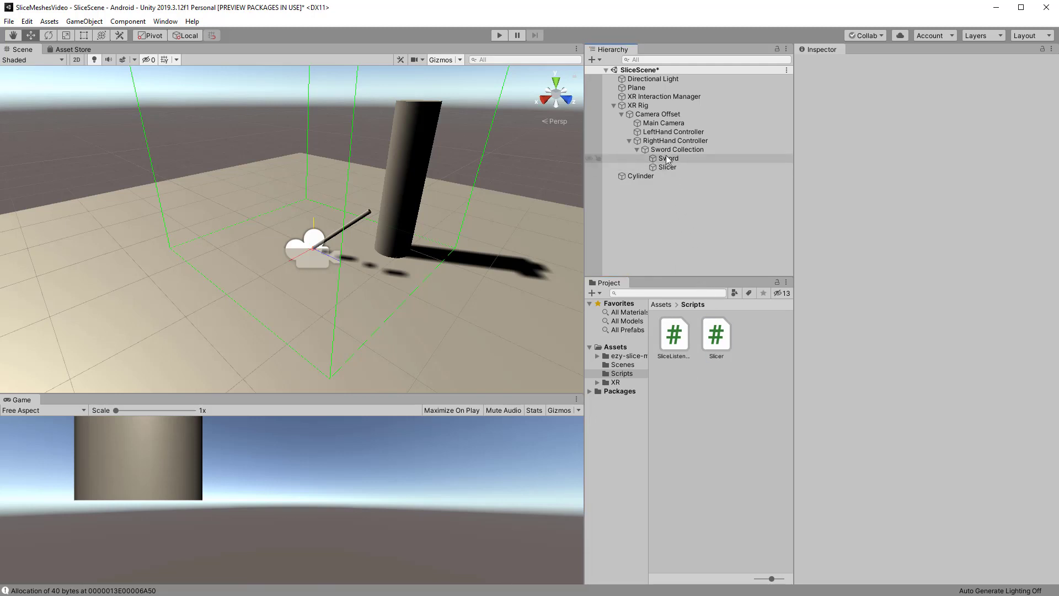
{"action": "left_click", "coordinate": [667, 159]}
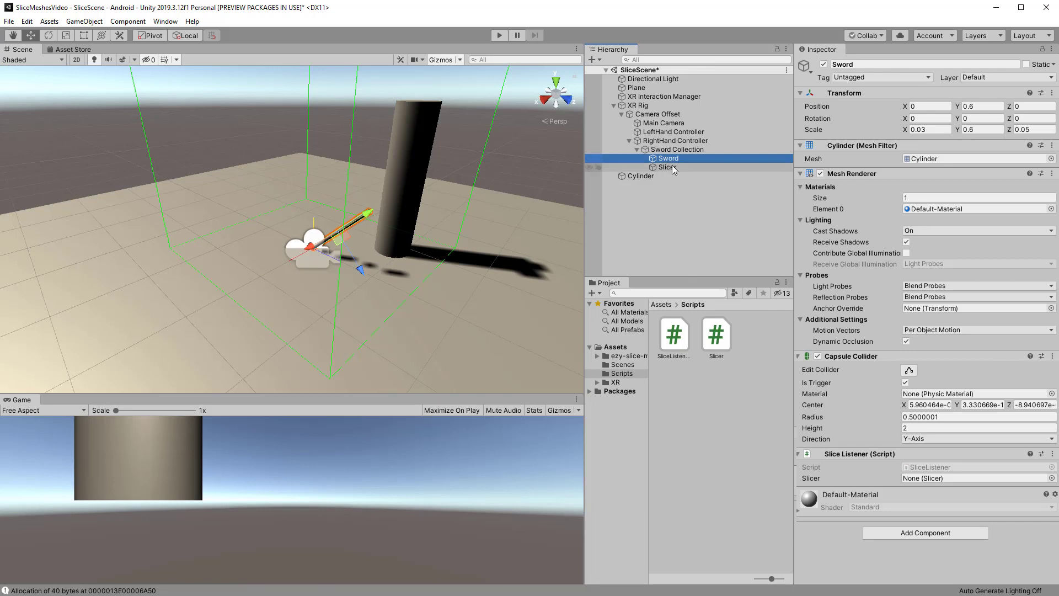
{"action": "left_click_drag", "start_coordinate": [673, 165], "coordinate": [931, 481]}
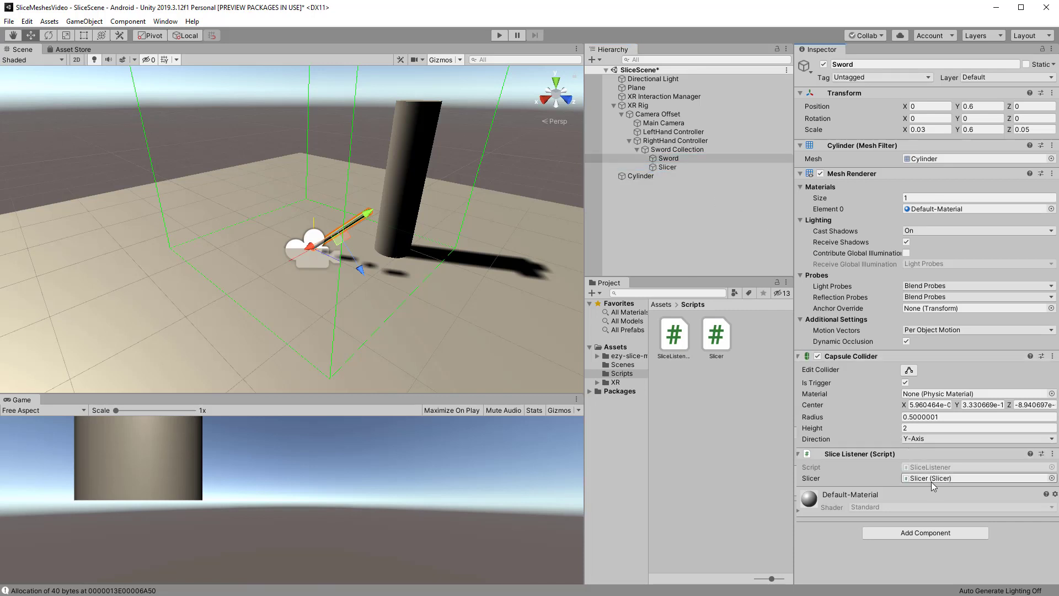
Set the Slicer's Slice Mask to Sliceable.
{"action": "left_click", "coordinate": [666, 168]}
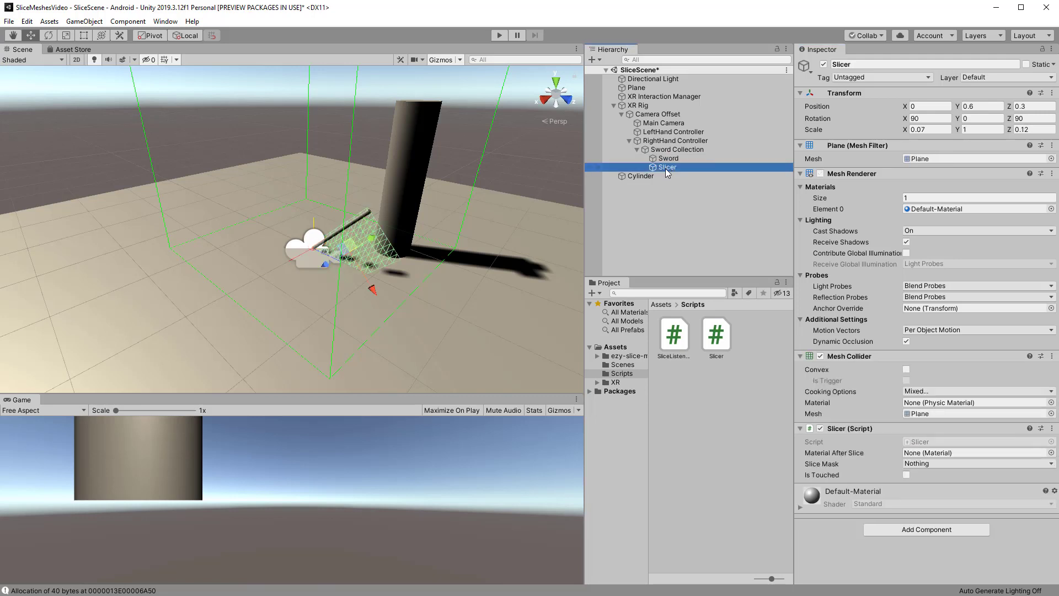
{"action": "left_click", "coordinate": [1036, 463]}
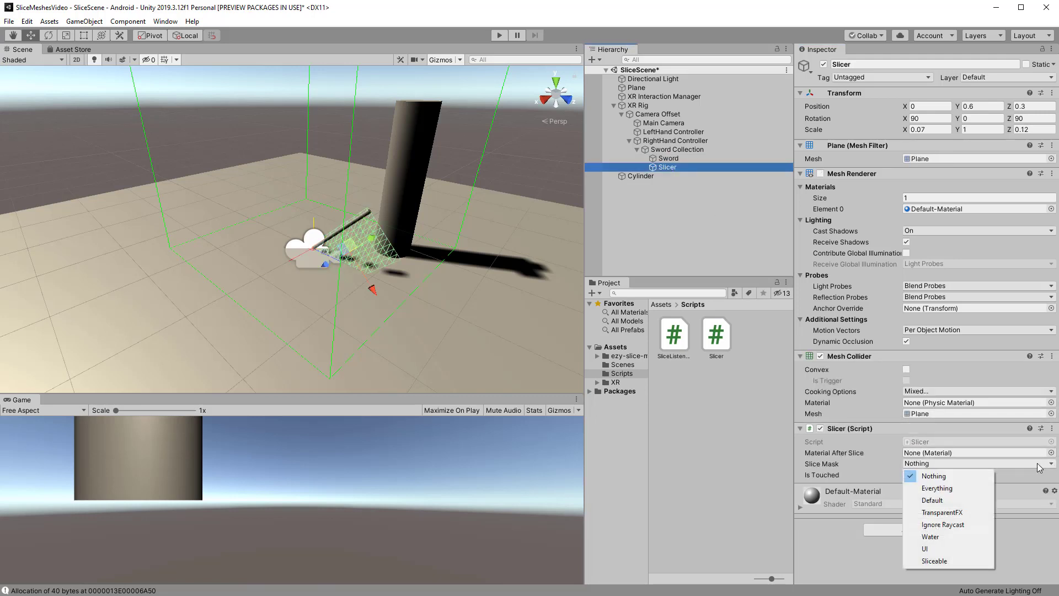
{"action": "left_click", "coordinate": [936, 561]}
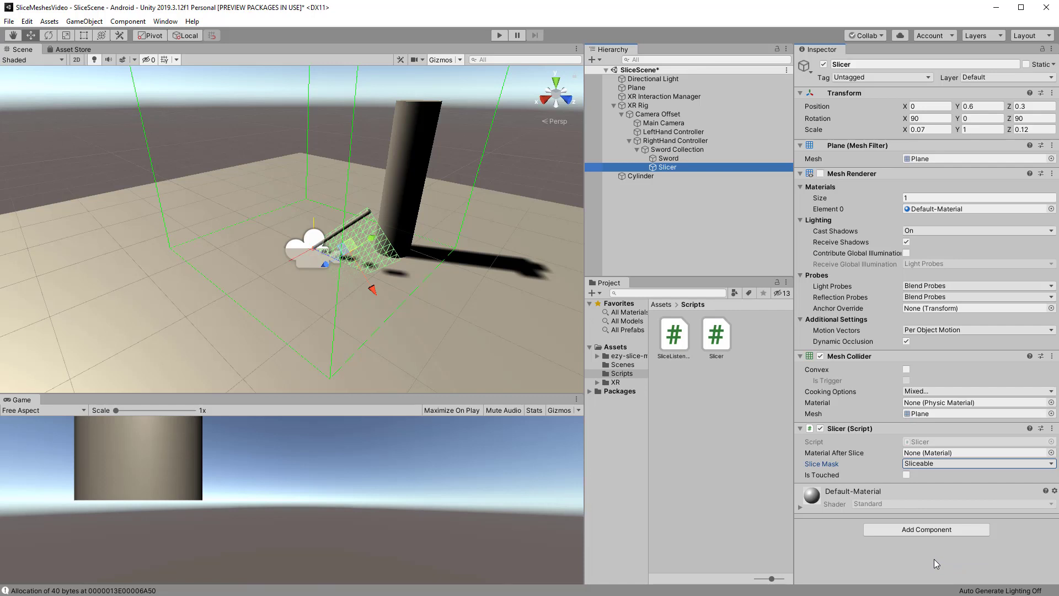
Remove the XR Interactor Line Visual, Line Renderer and XR Ray Interactor from the RightHand Controller.
{"action": "left_click", "coordinate": [741, 140]}
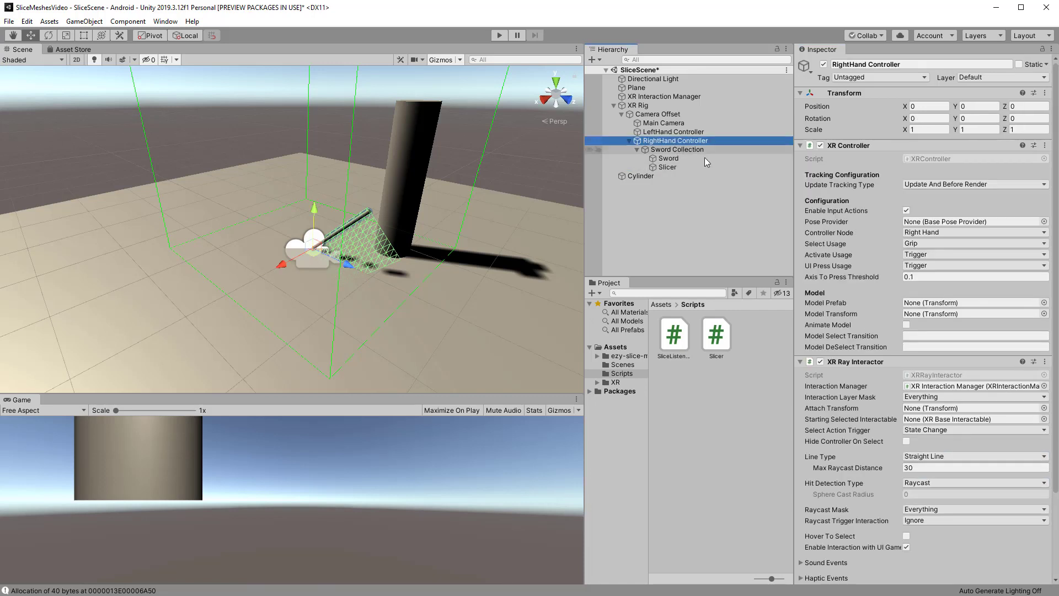
{"action": "scroll", "coordinate": [871, 252], "scroll_direction": "down", "scroll_amount": 4}
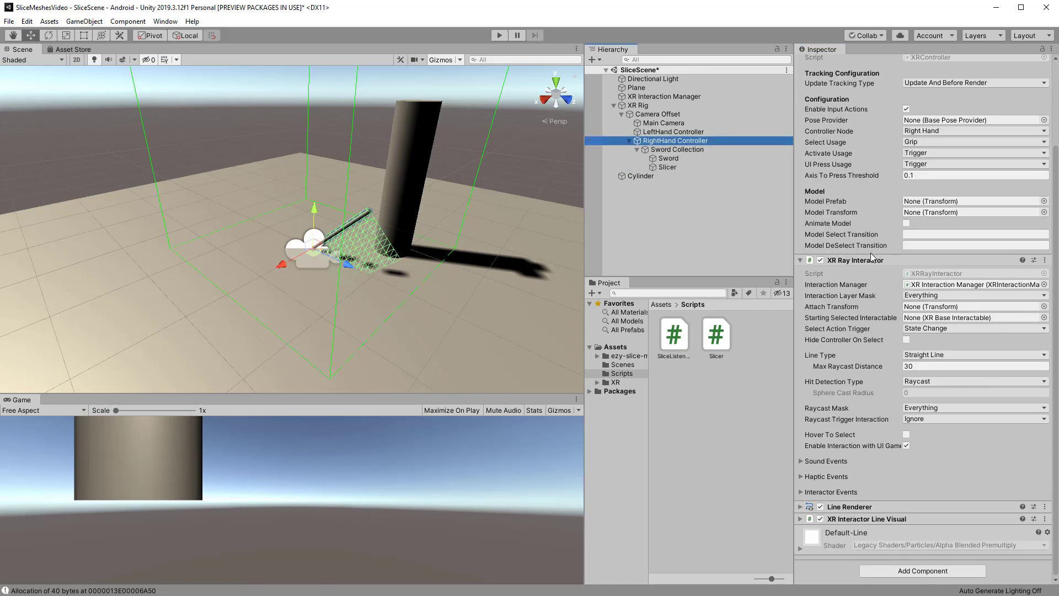
{"action": "left_click", "coordinate": [1044, 519]}
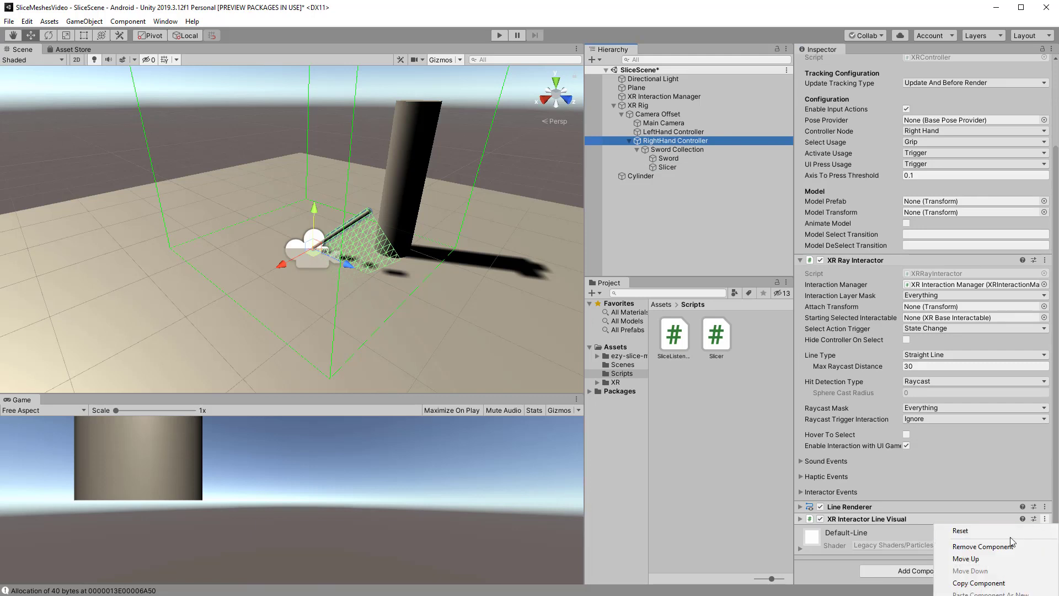
{"action": "left_click", "coordinate": [1004, 548]}
{"action": "left_click", "coordinate": [1045, 518]}
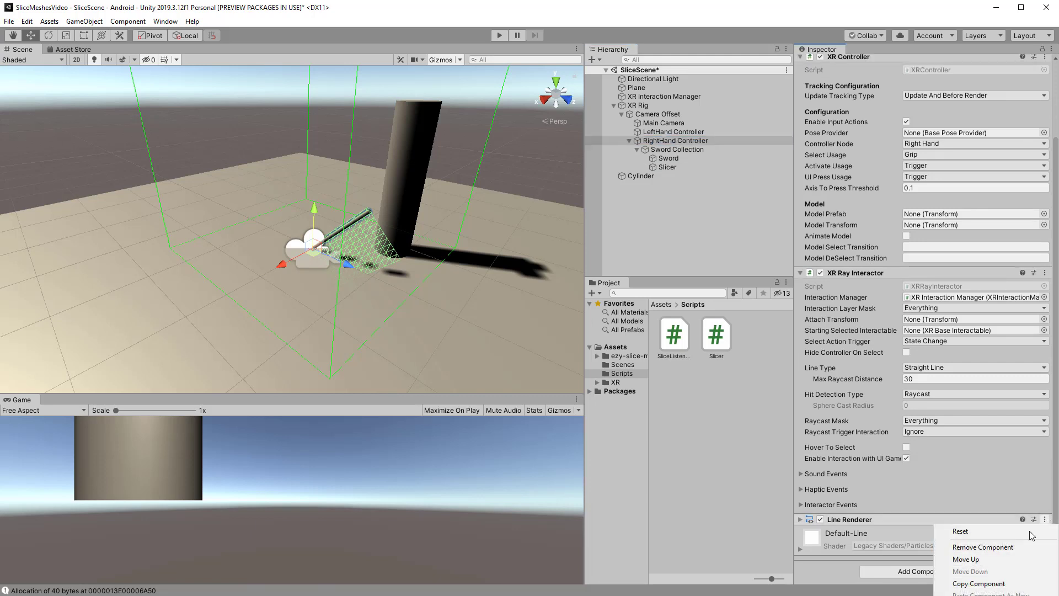
{"action": "left_click", "coordinate": [999, 546]}
{"action": "left_click", "coordinate": [1045, 319]}
{"action": "left_click", "coordinate": [1001, 349]}
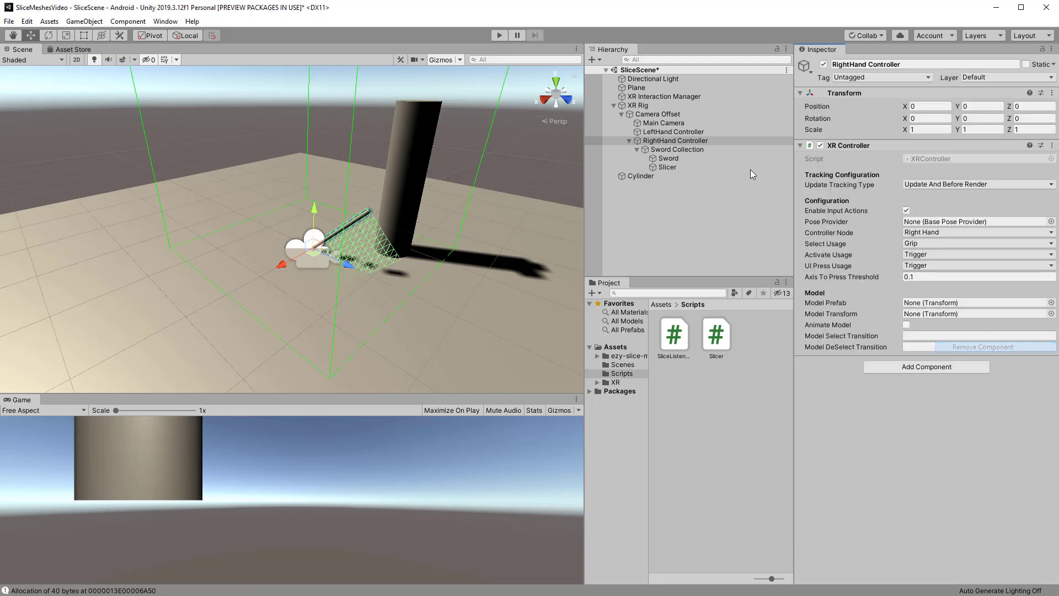
Remove the same line visual, line renderer and ray interactor components from the LeftHand Controller.
{"action": "left_click", "coordinate": [683, 132]}
{"action": "scroll", "coordinate": [956, 452], "scroll_direction": "down", "scroll_amount": 3}
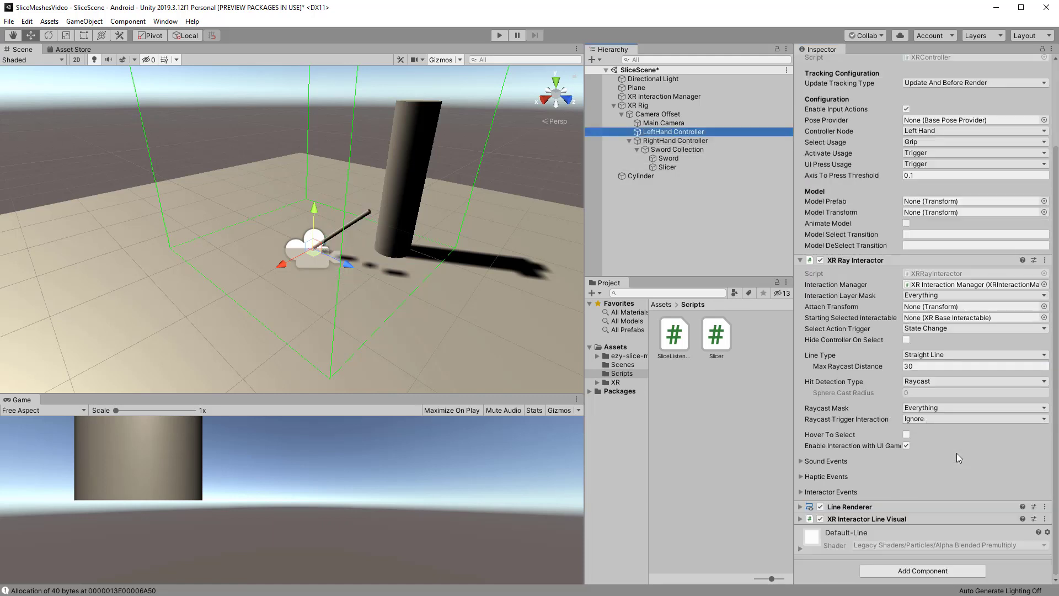
{"action": "left_click", "coordinate": [1044, 519]}
{"action": "left_click", "coordinate": [1000, 546]}
{"action": "left_click", "coordinate": [1045, 520]}
{"action": "left_click", "coordinate": [1002, 543]}
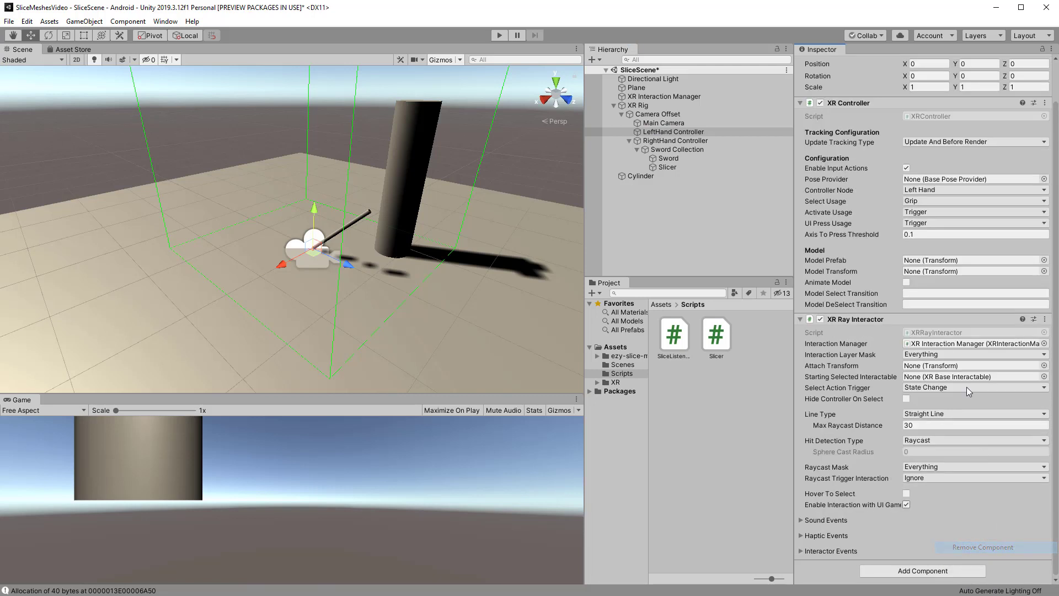
{"action": "left_click", "coordinate": [1045, 319]}
{"action": "left_click", "coordinate": [984, 350]}
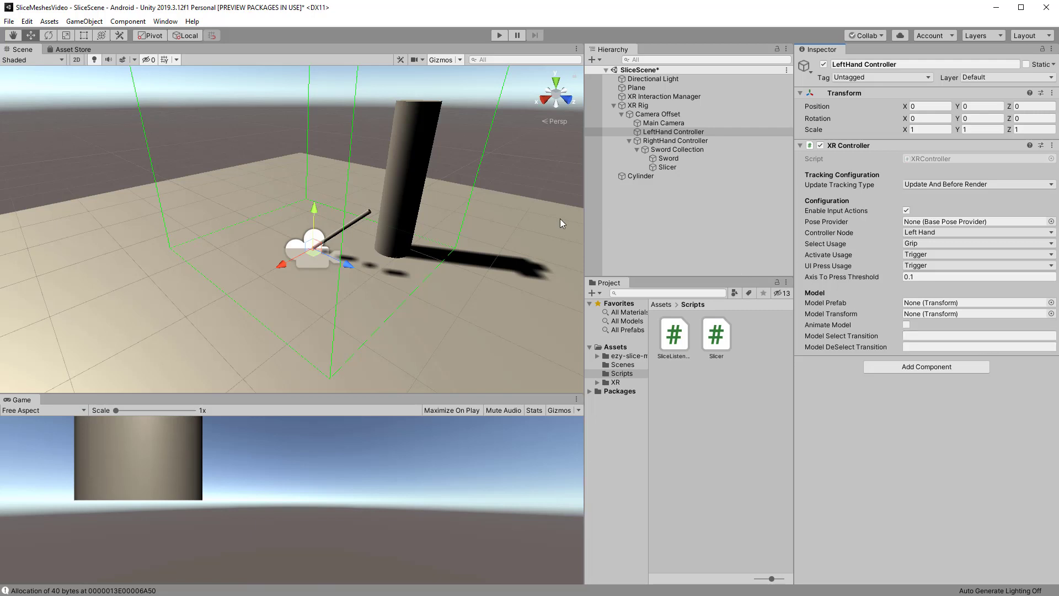
Use File > Build And Run to deploy the SliceScene to the Android device.
{"action": "left_click", "coordinate": [9, 21]}
{"action": "left_click", "coordinate": [62, 144]}
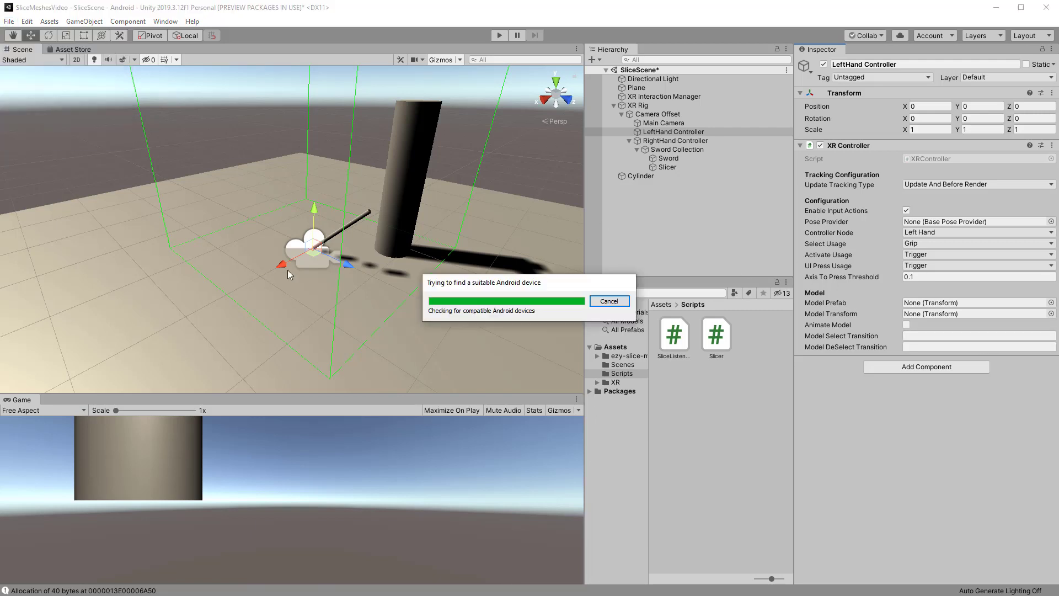